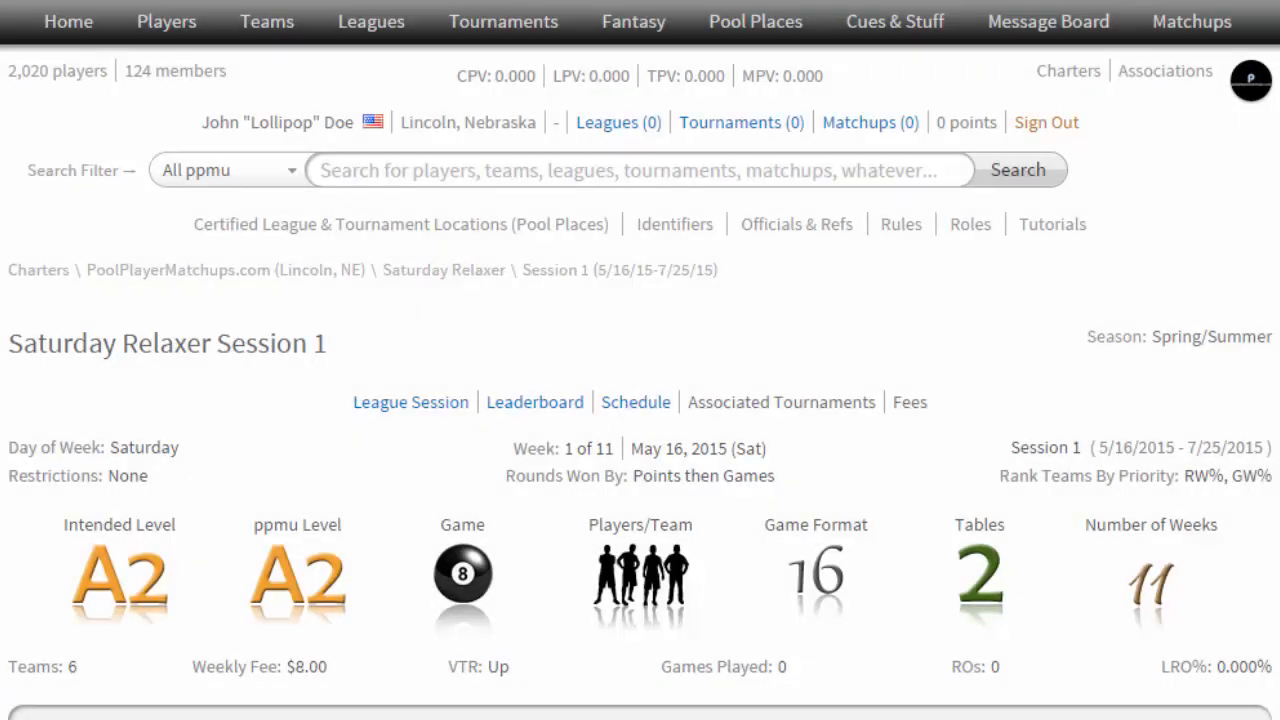
# Open the schedule of the Saturday Relaxer league session after viewing its team standings and next scheduled matches.
pyautogui.scroll(-9, 640, 360)
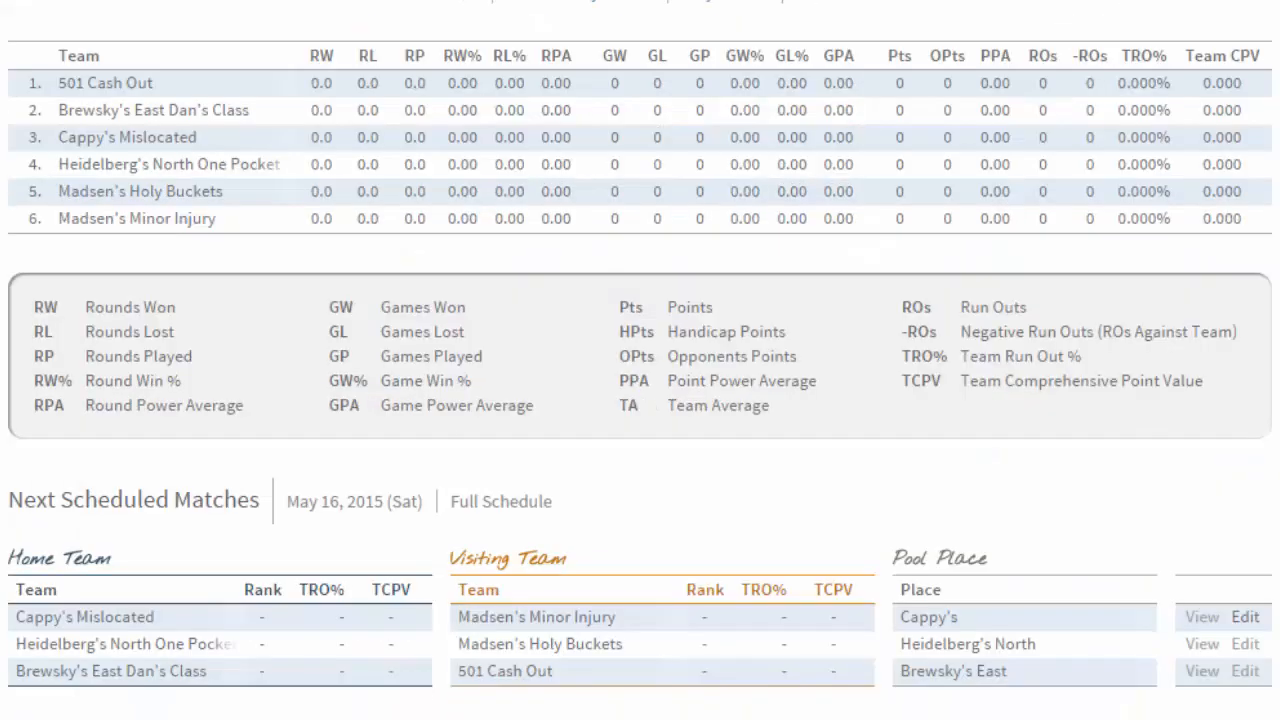
pyautogui.scroll(-2, 640, 360)
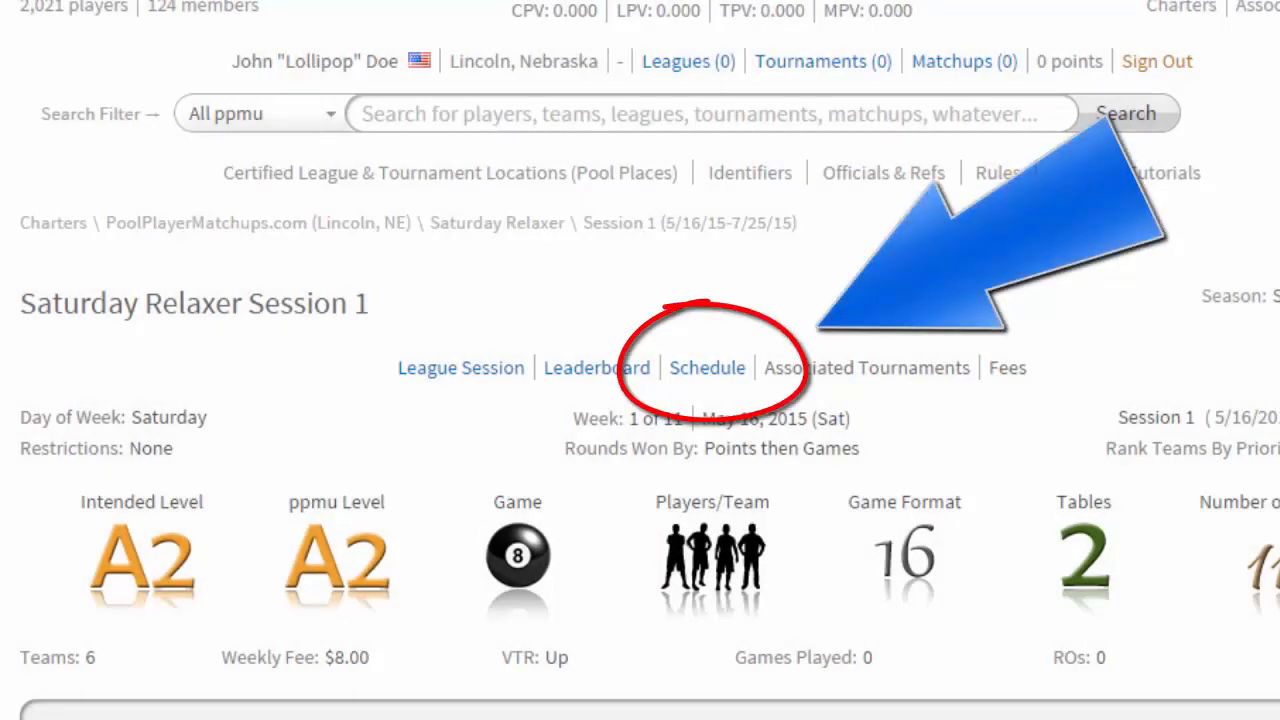
pyautogui.click(712, 367)
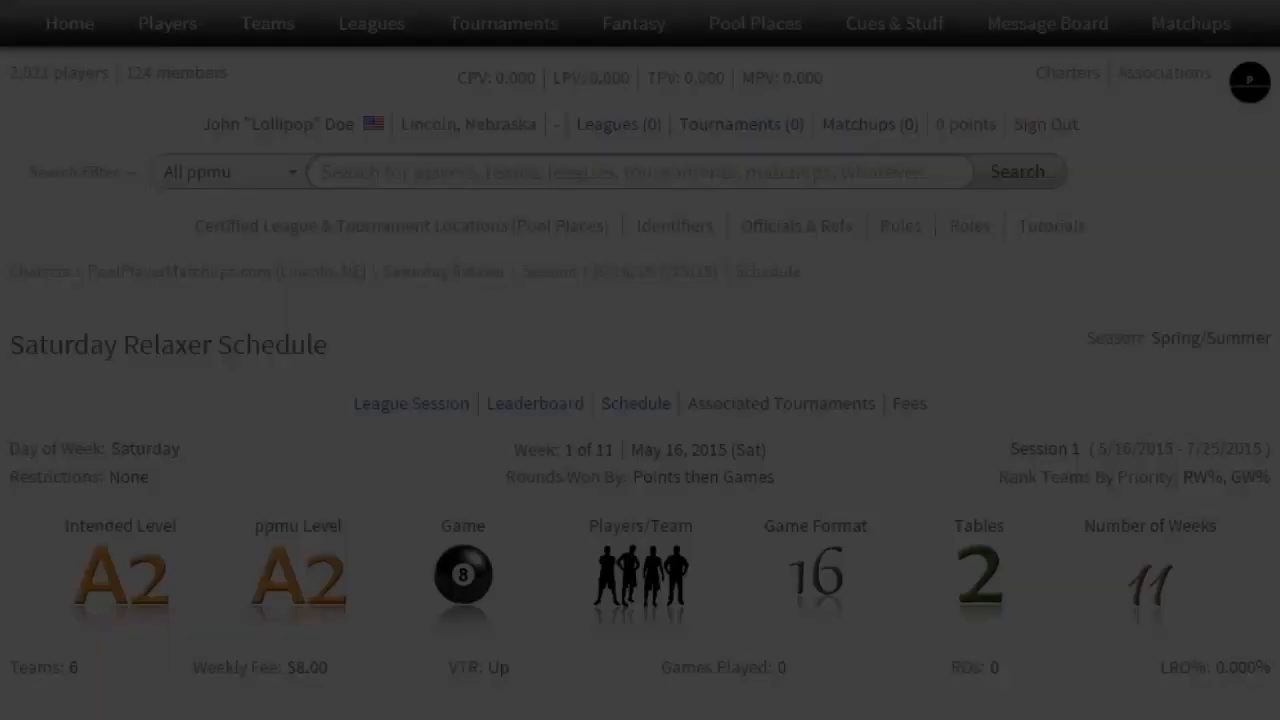
# Examine the match lineup form and the players available for the first home and first visitor positions.
pyautogui.scroll(-6, 640, 360)
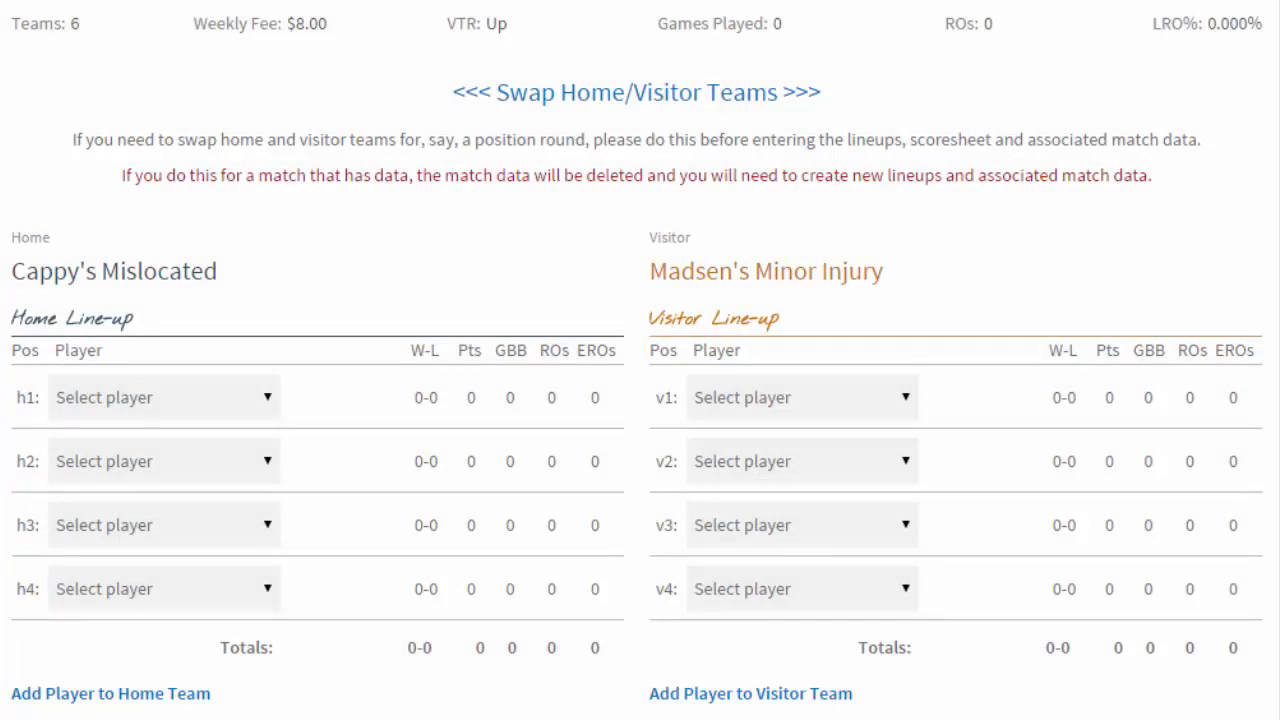
pyautogui.scroll(-2, 640, 400)
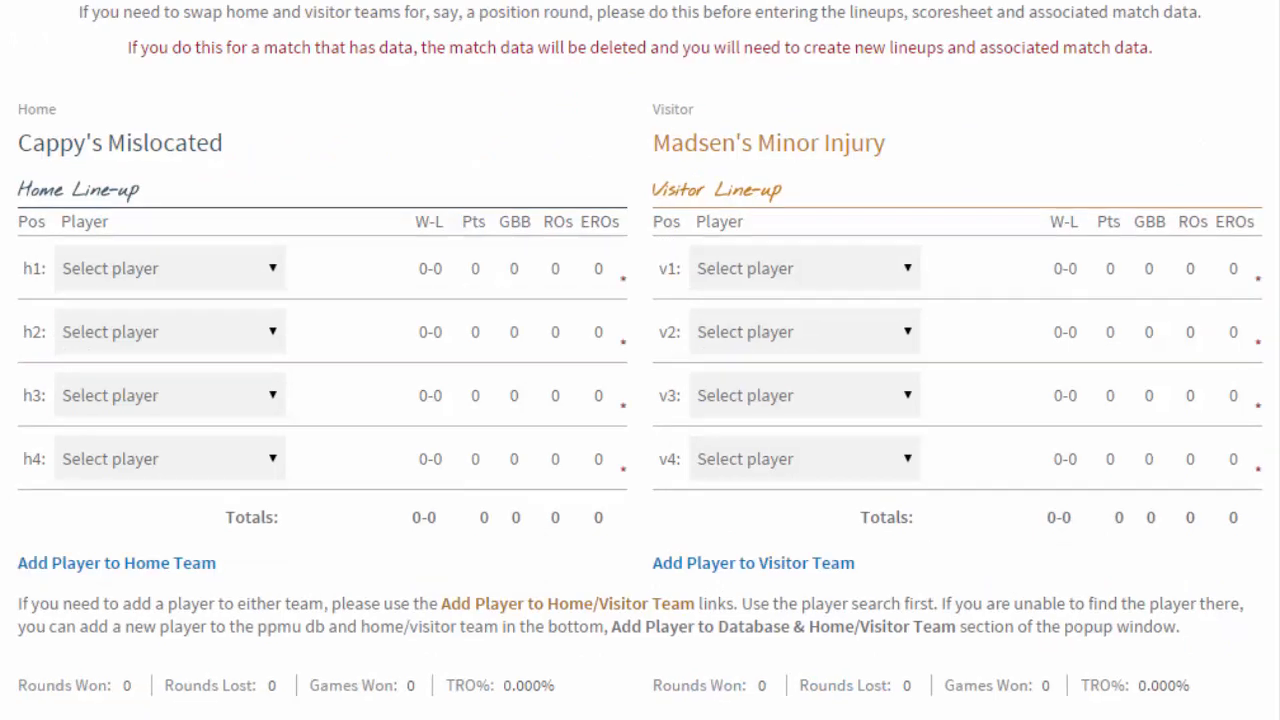
pyautogui.click(170, 268)
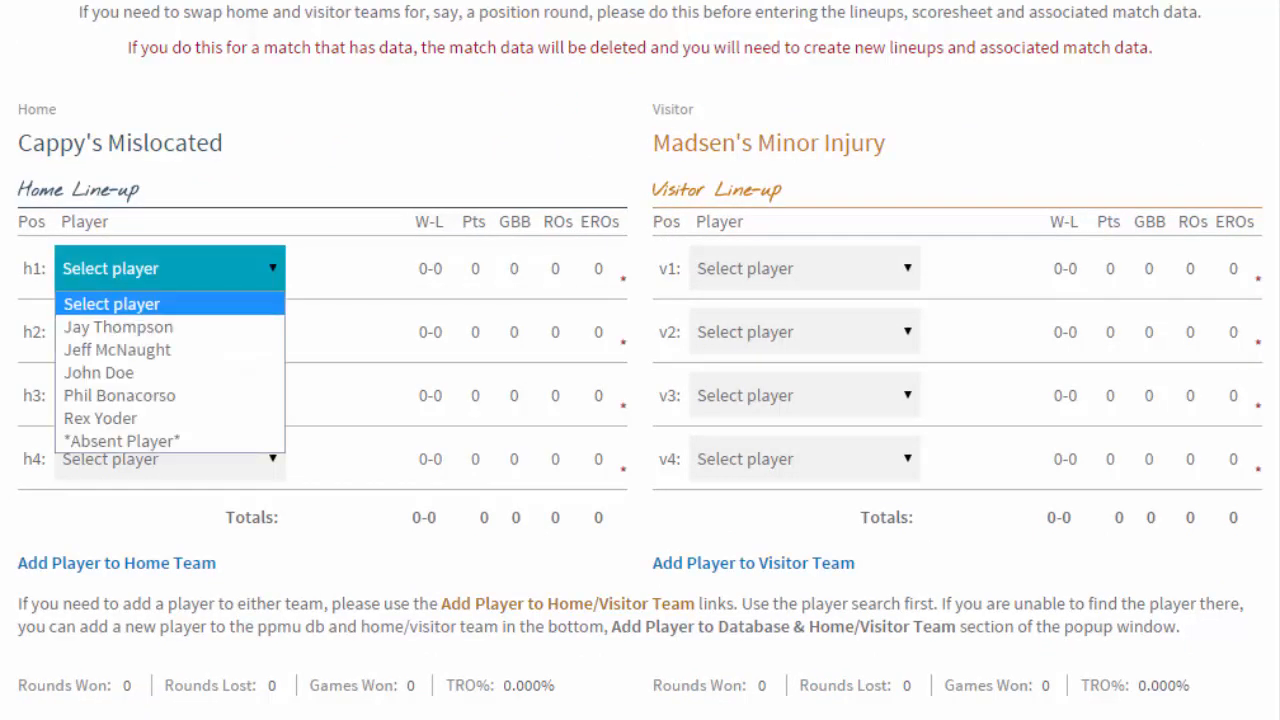
pyautogui.click(805, 268)
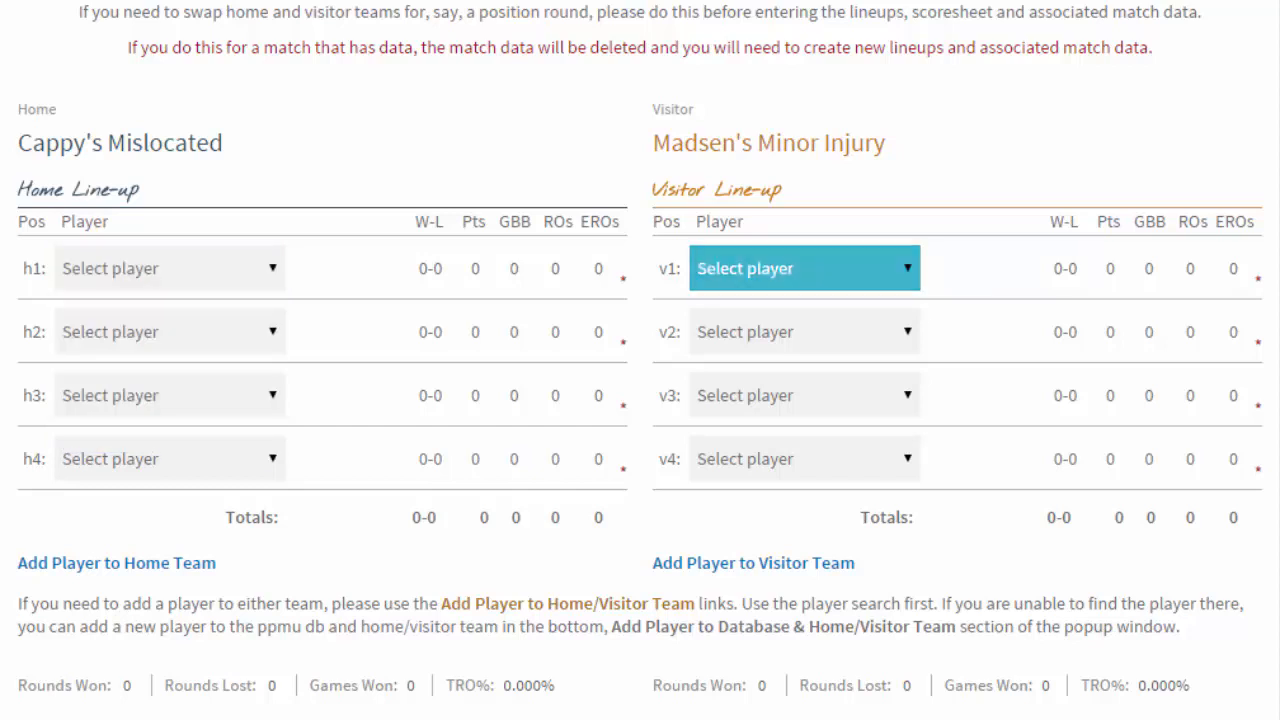
pyautogui.click(805, 268)
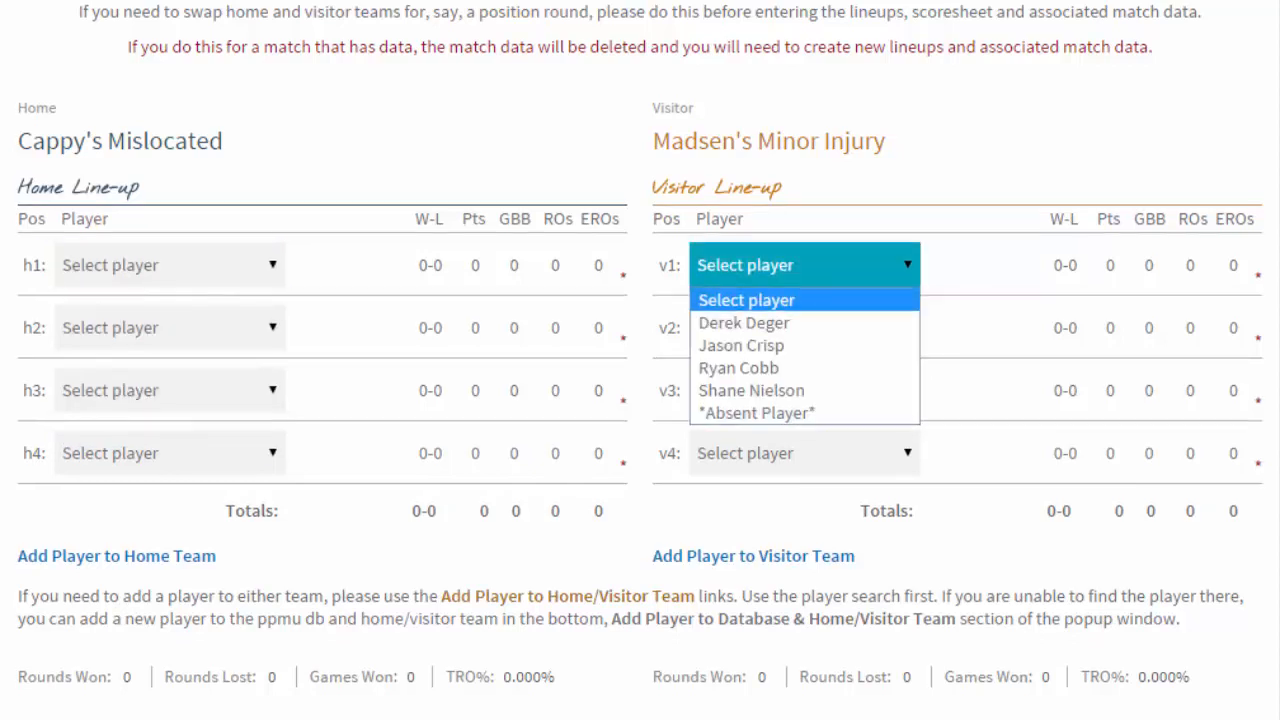
pyautogui.click(805, 266)
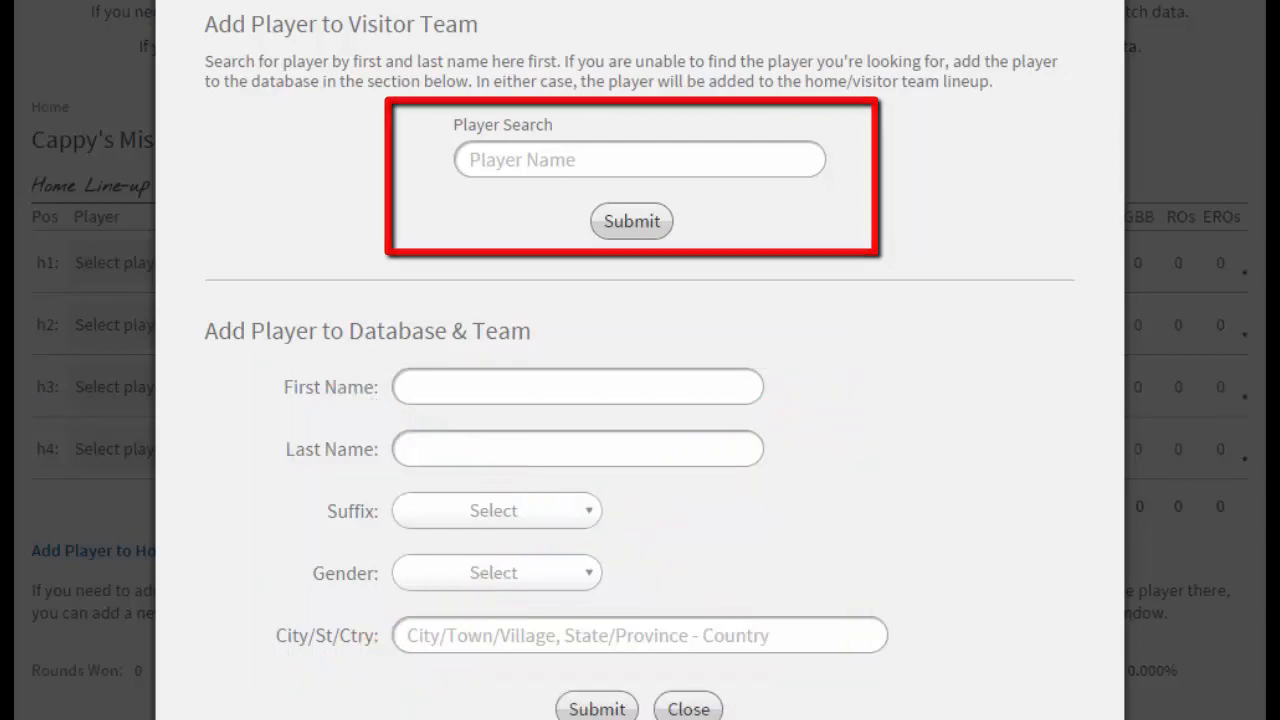
# Search for existing players by name in the Add Player to Visitor Team form.
pyautogui.write('Steve')
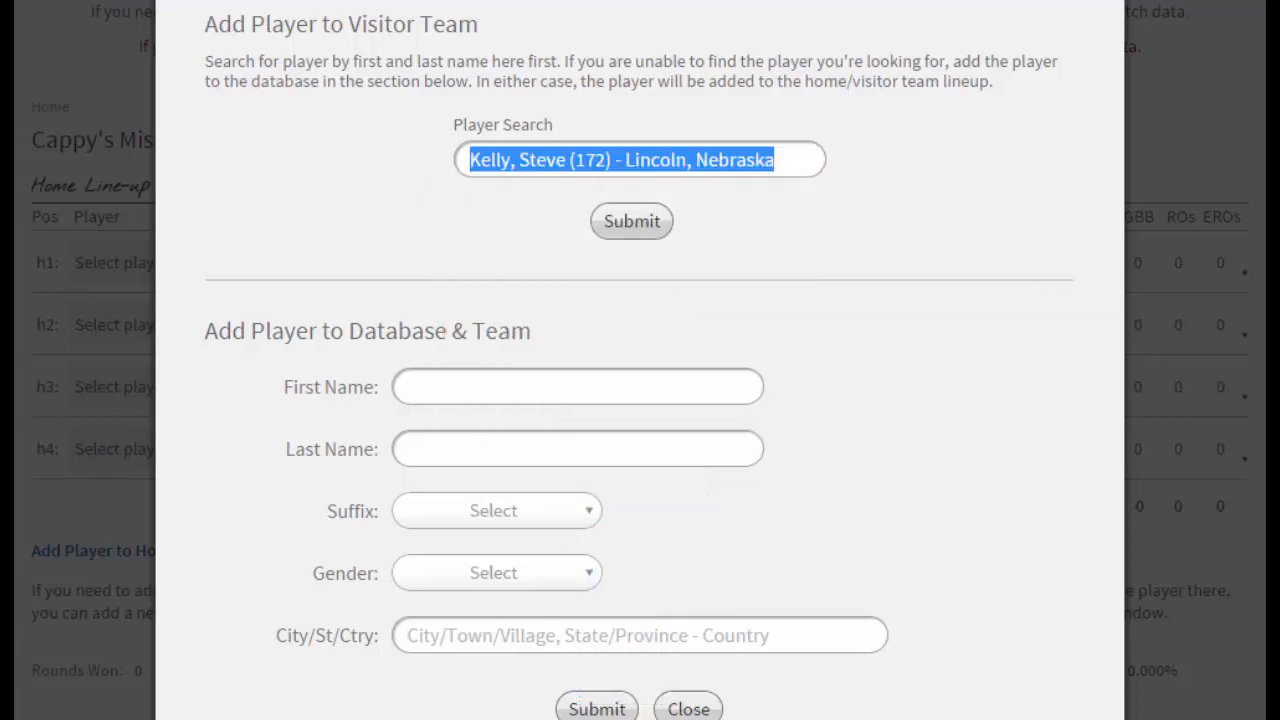
pyautogui.write('sar')
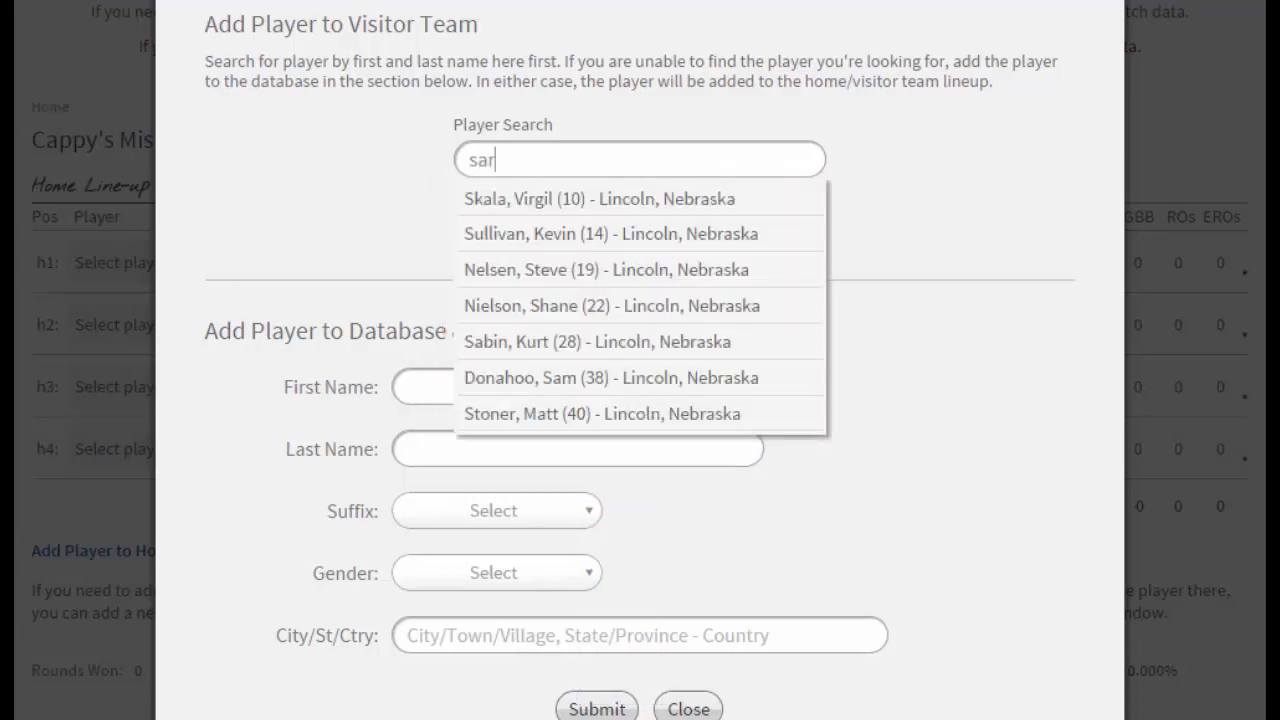
pyautogui.write('a')
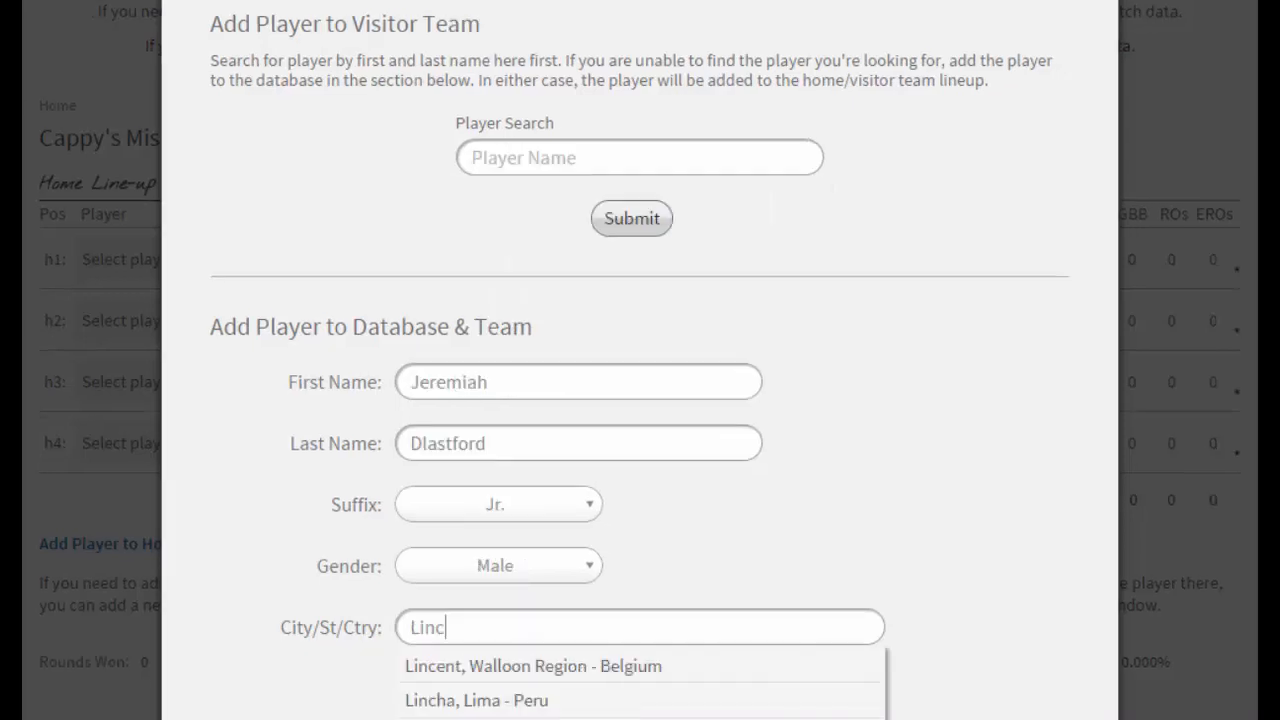
# Set the new visitor player's location to Lincoln, Nebraska - United States in the Add Player to Database & Team form.
pyautogui.write('oln, ')
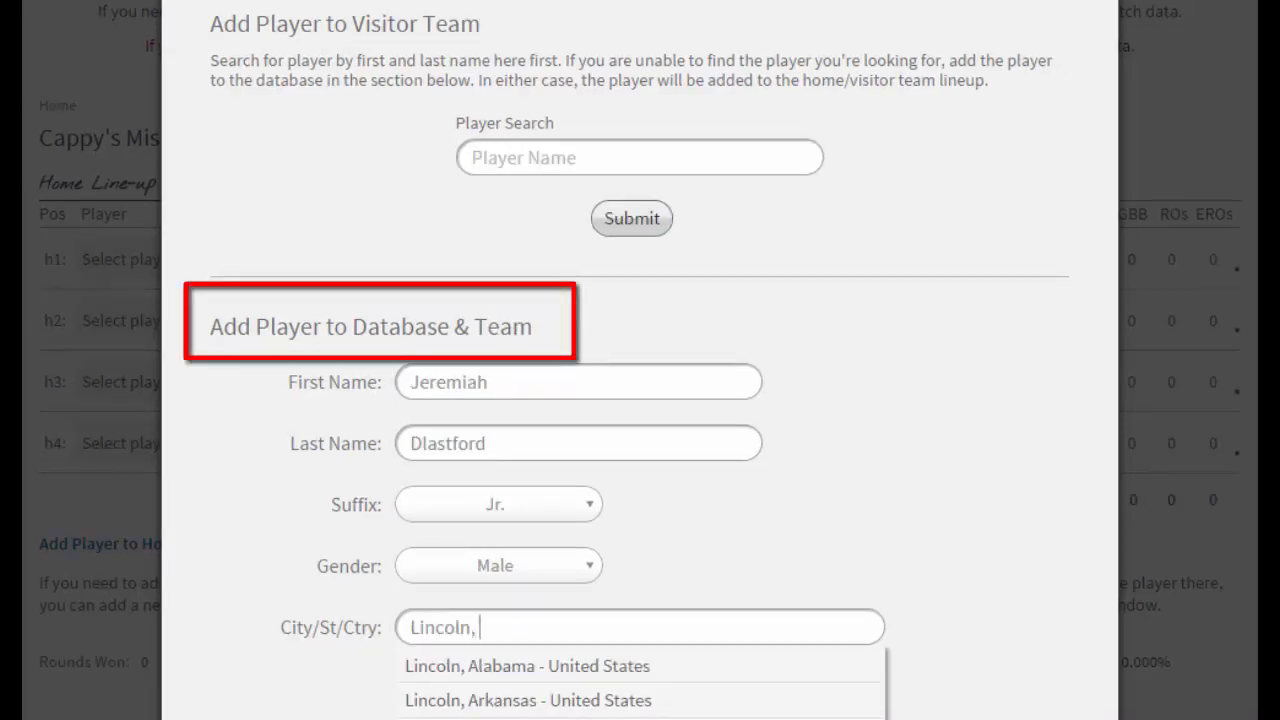
pyautogui.write('n')
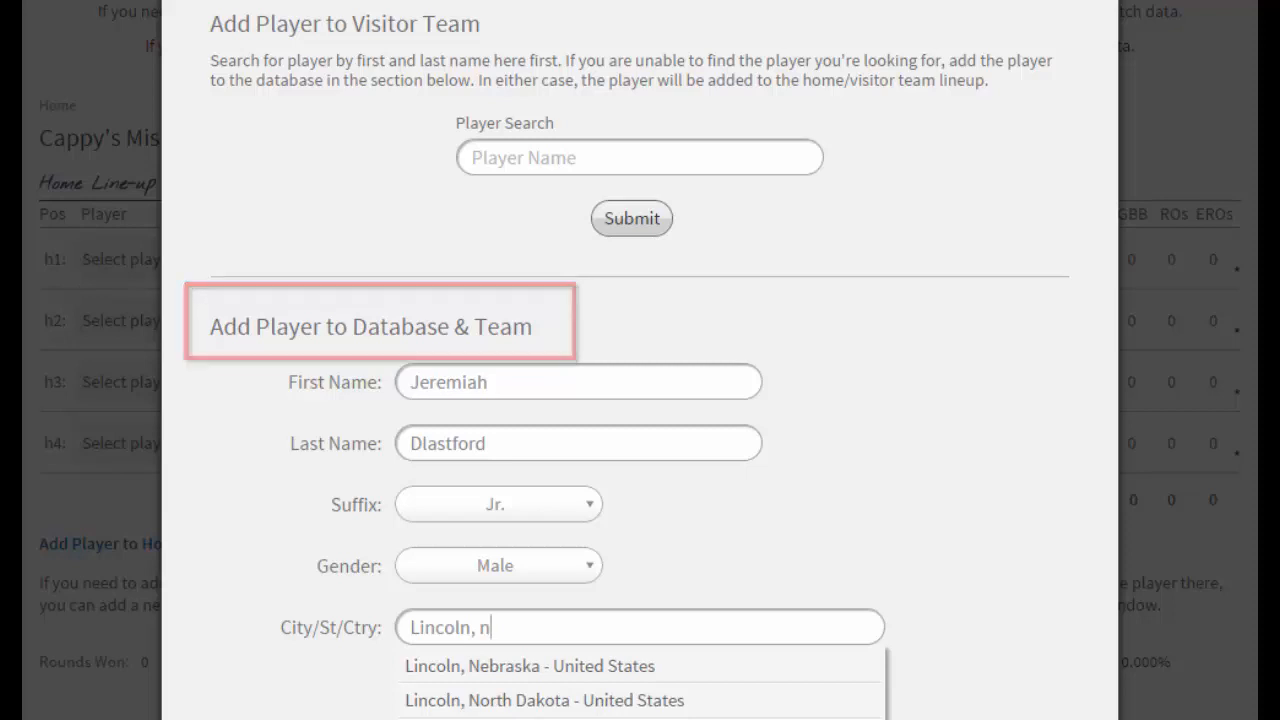
pyautogui.click(563, 668)
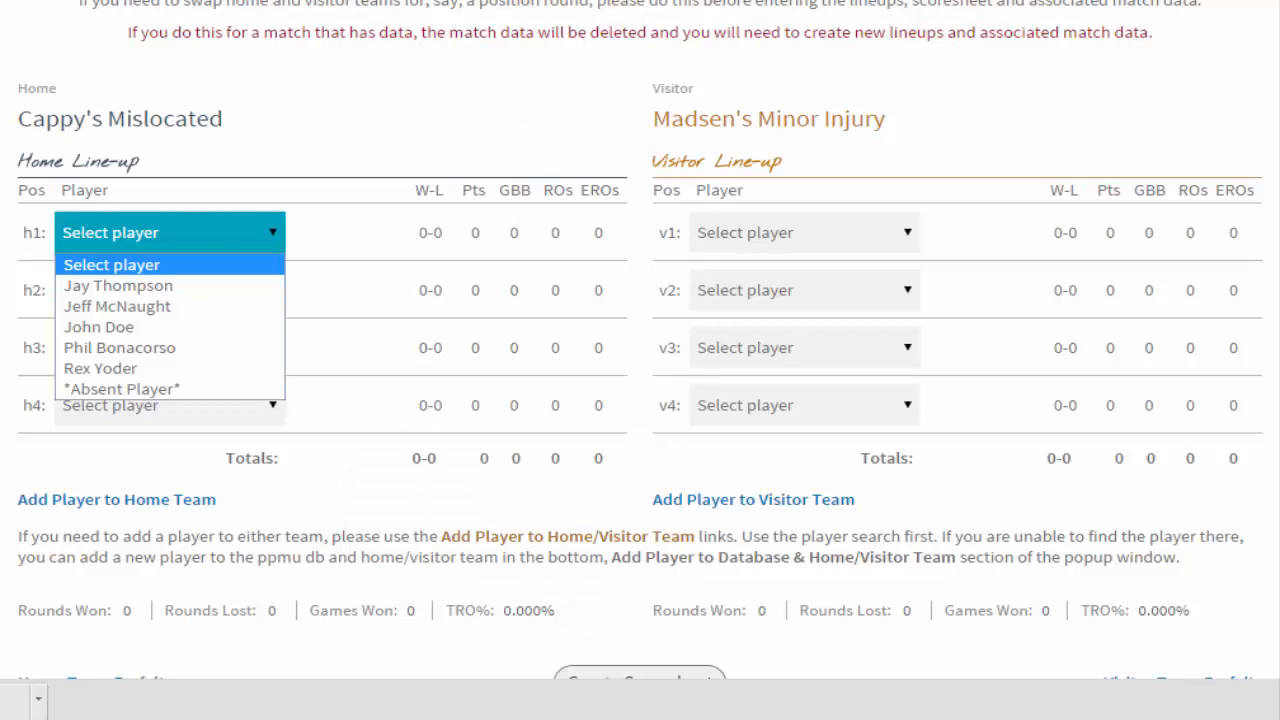
# Fill the home and visitor lineups with the first four listed players of each team in order and create the scoresheet.
pyautogui.press('Down')
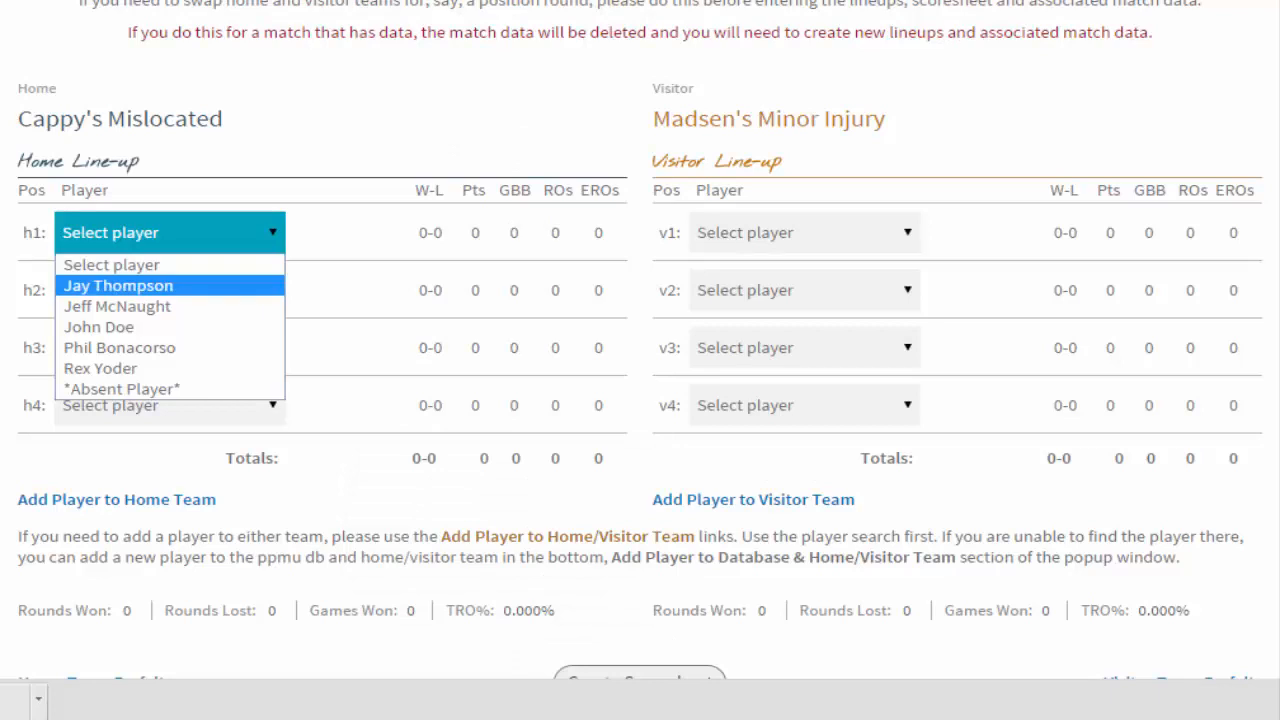
pyautogui.press('Return')
pyautogui.press('Tab')
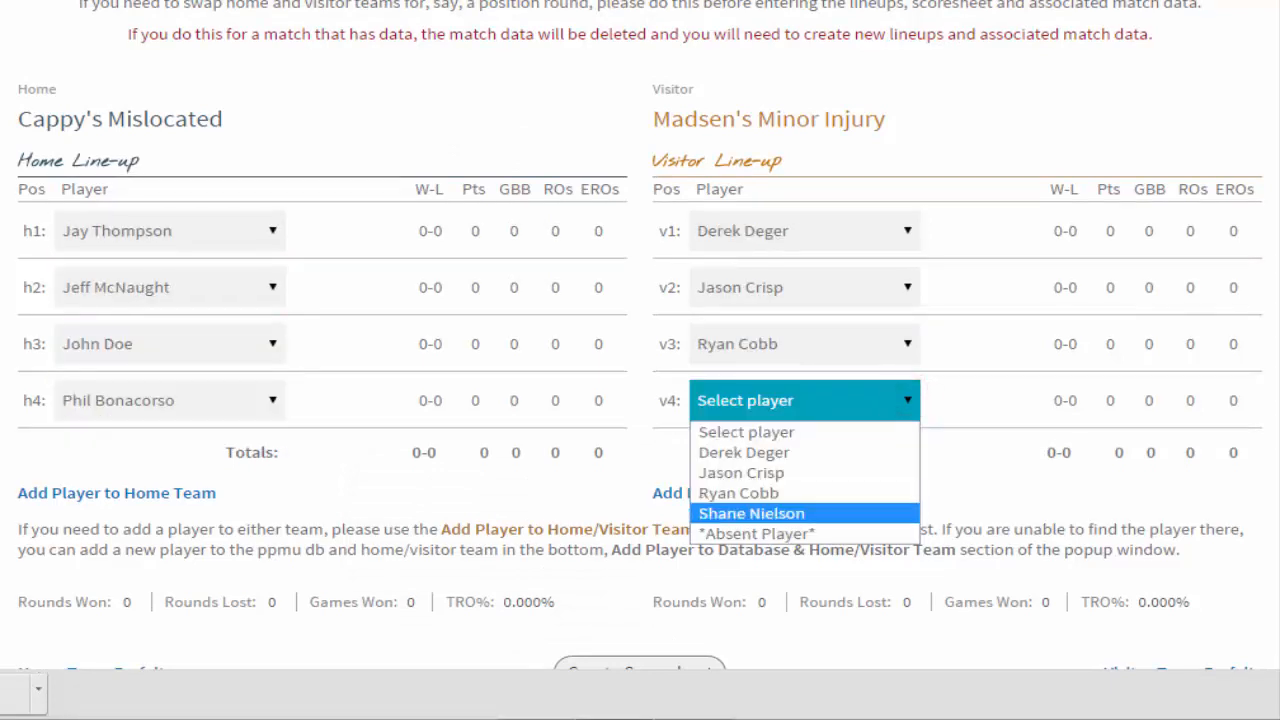
pyautogui.press('Return')
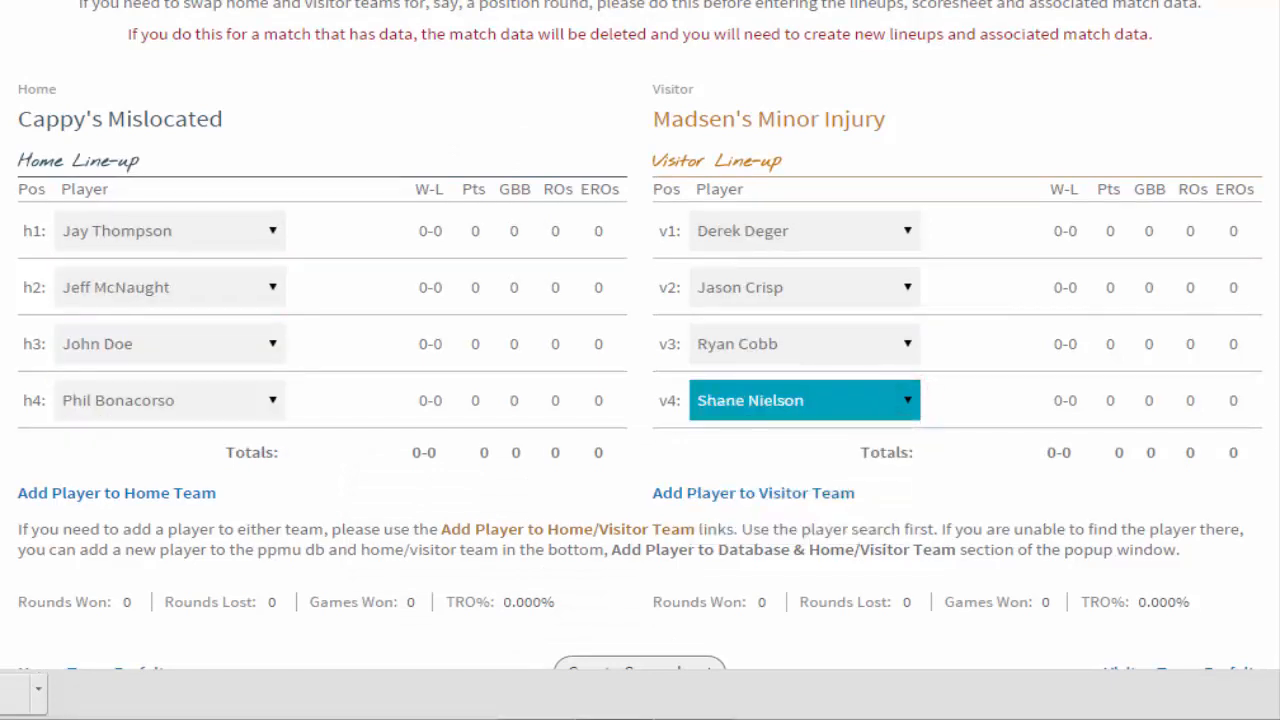
pyautogui.scroll(-3, 640, 400)
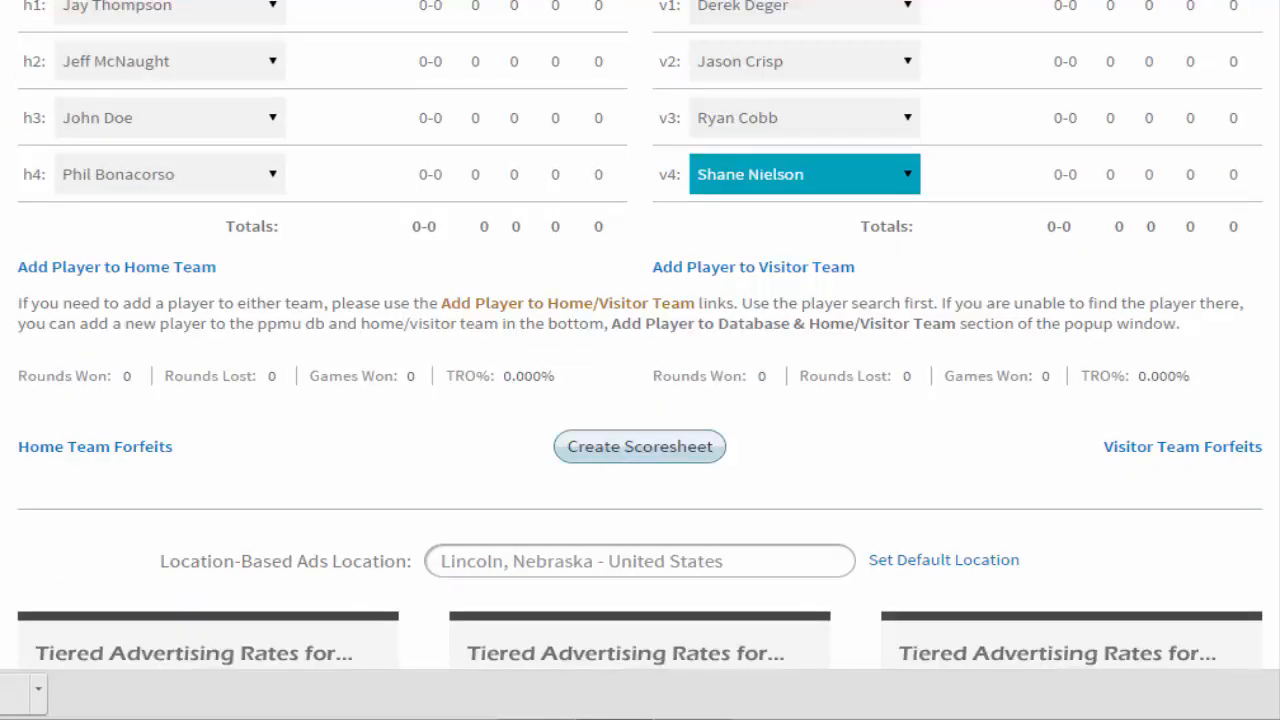
pyautogui.click(665, 443)
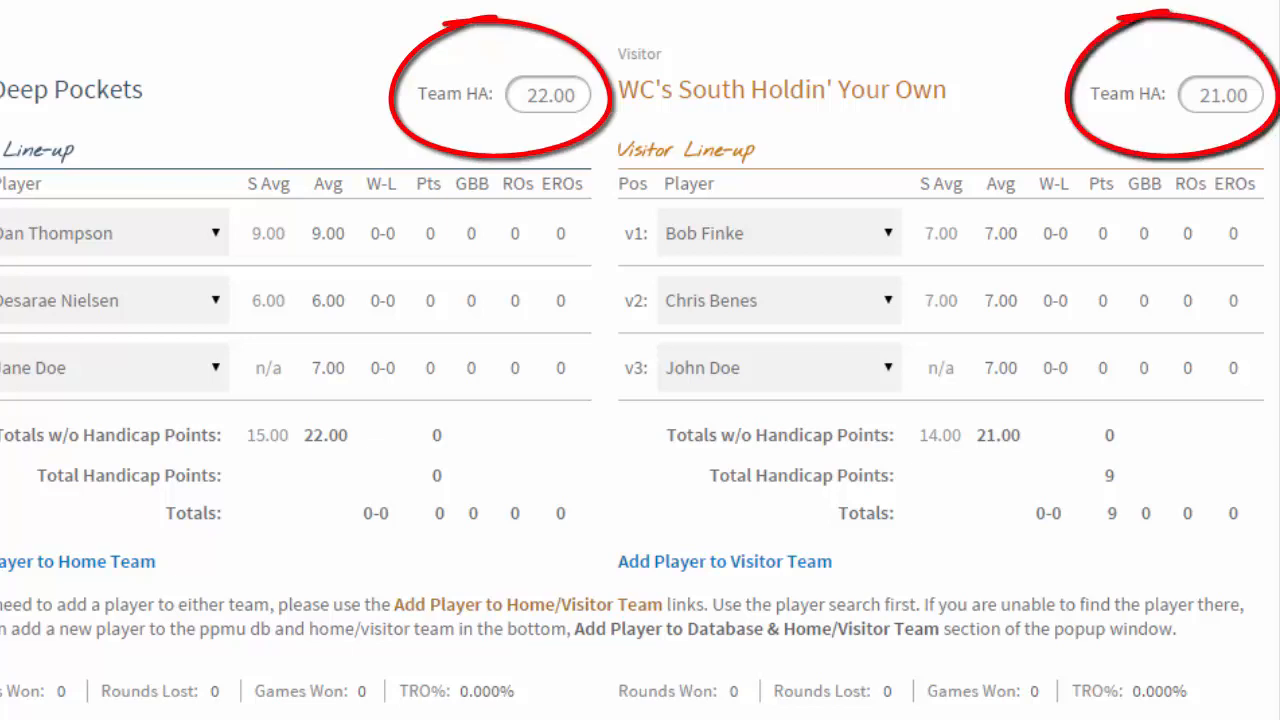
# Set the visiting team's Team HA to 23.
pyautogui.doubleClick(1193, 94)
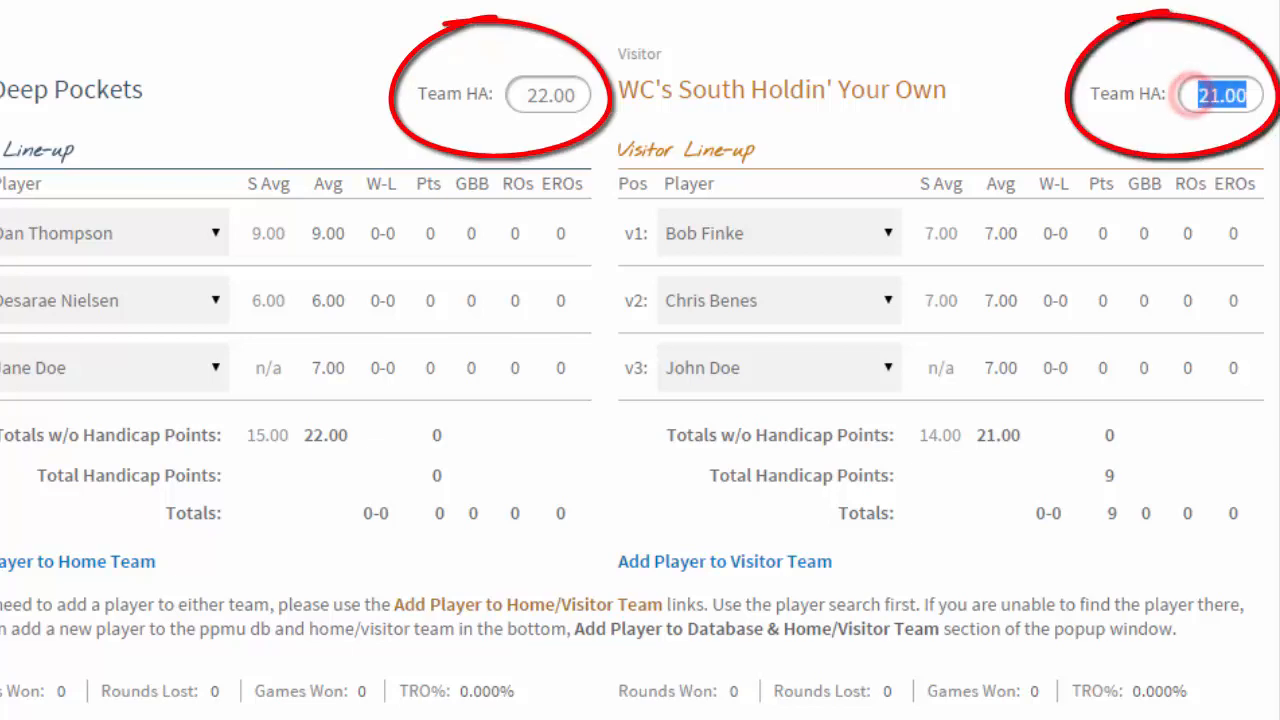
pyautogui.write('23')
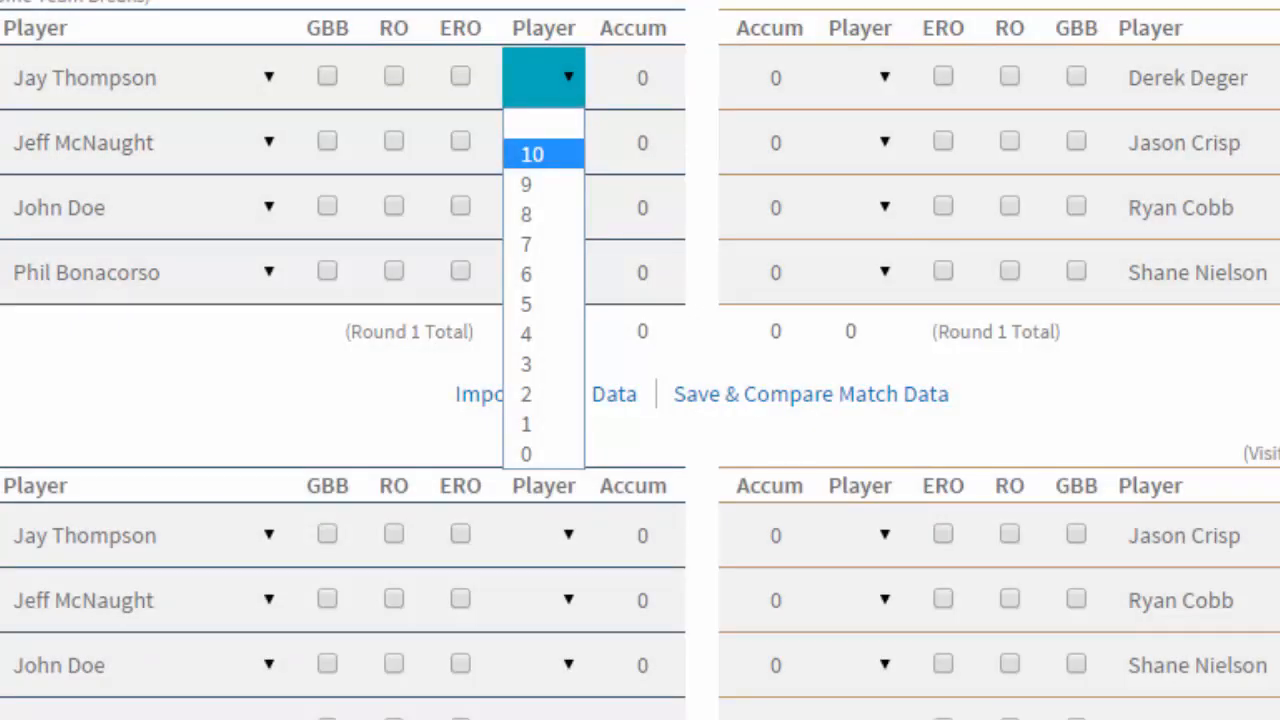
# Enter the Round 1 scores for the first two positions: 10 and 10 for home, 7 and 6 for visitors.
pyautogui.click(543, 154)
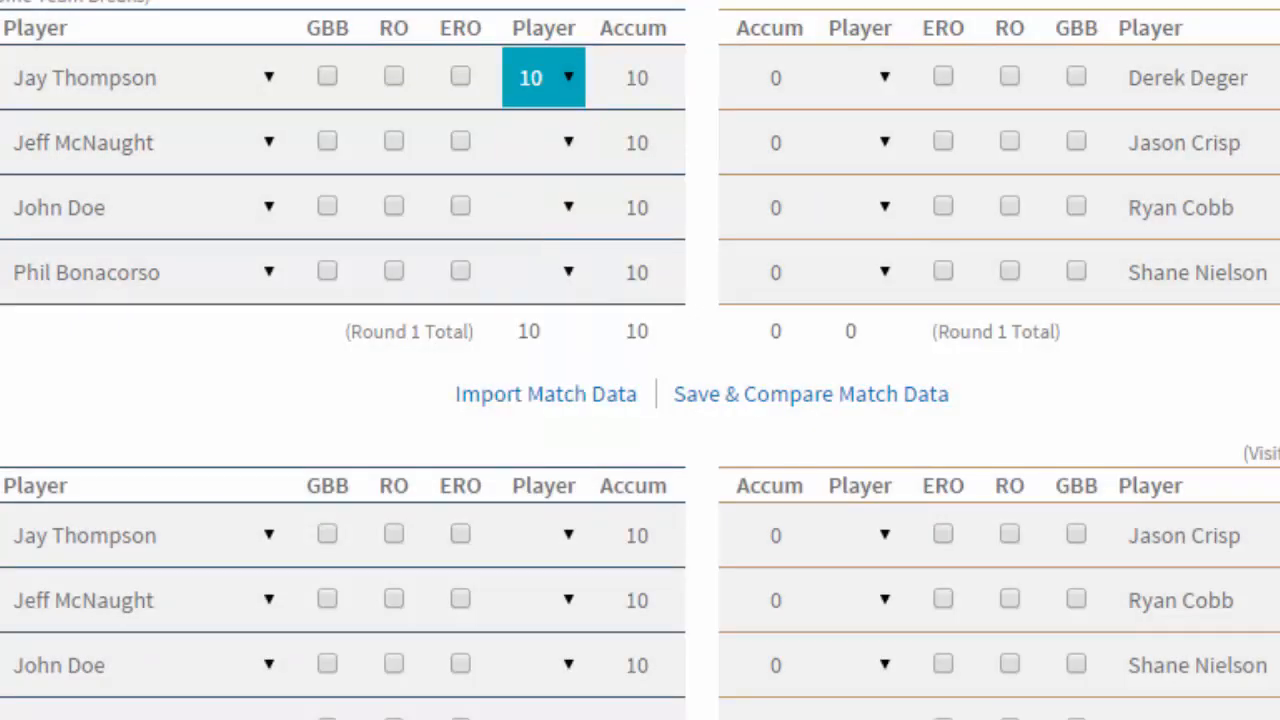
pyautogui.click(860, 77)
pyautogui.click(842, 244)
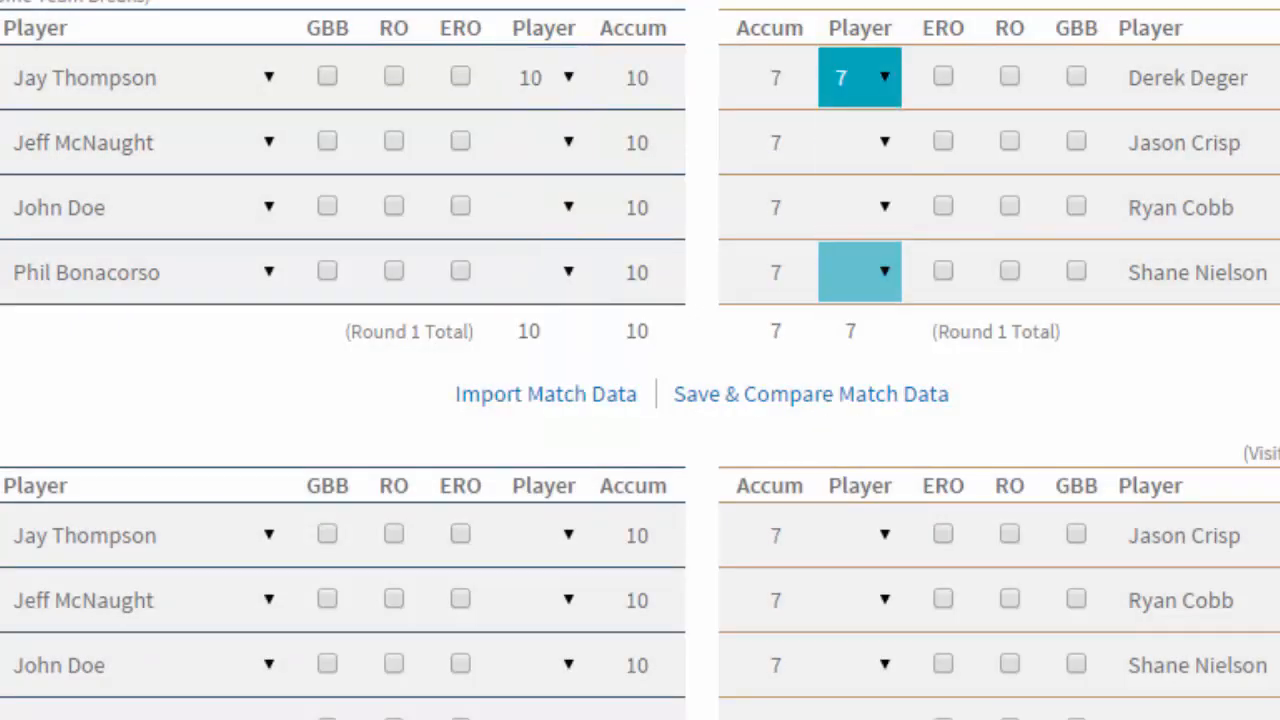
pyautogui.click(543, 142)
pyautogui.click(532, 219)
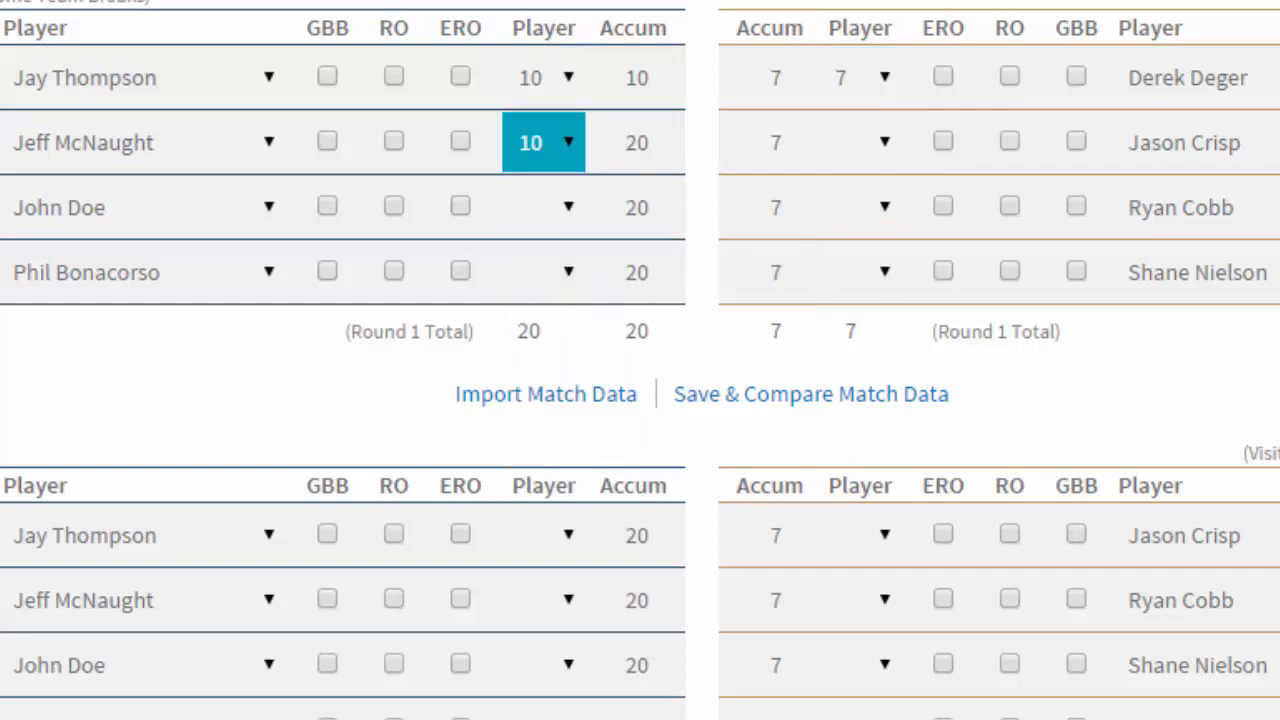
pyautogui.click(860, 142)
pyautogui.click(845, 339)
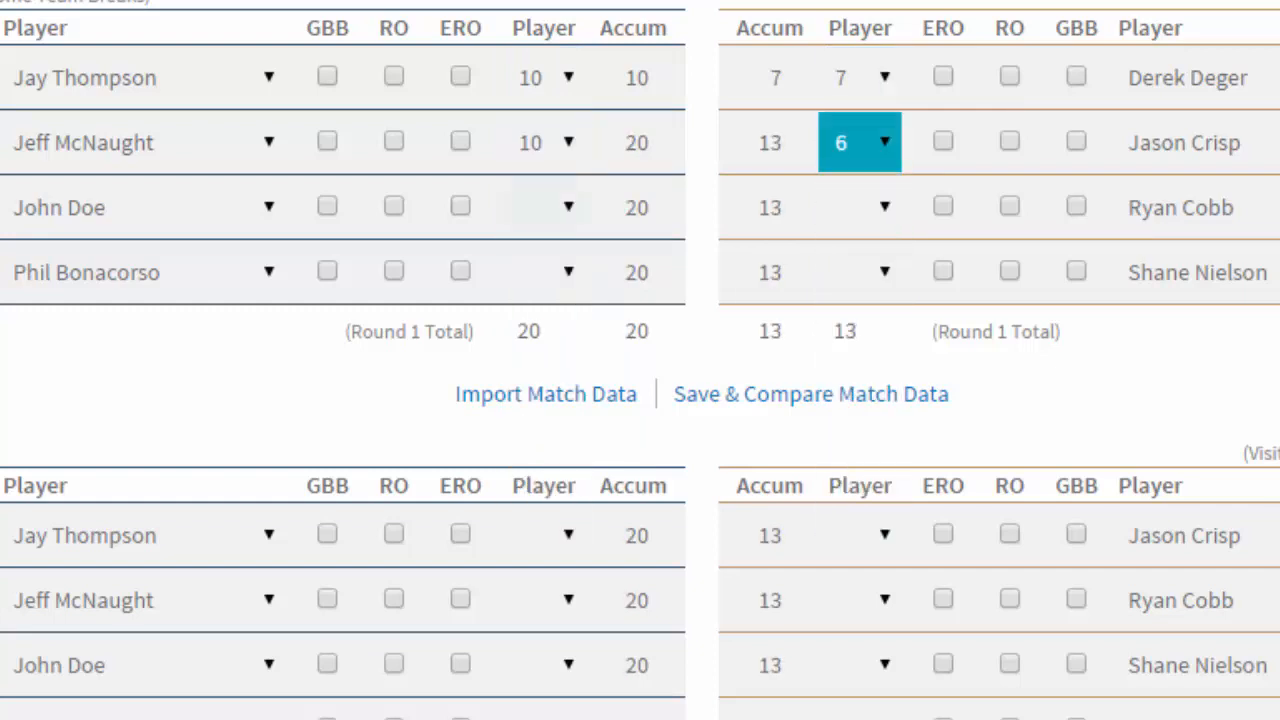
# Enter the Round 1 scores for the third and fourth positions: 7 and 6 for home, 10 and 10 for visitors.
pyautogui.click(543, 207)
pyautogui.click(540, 374)
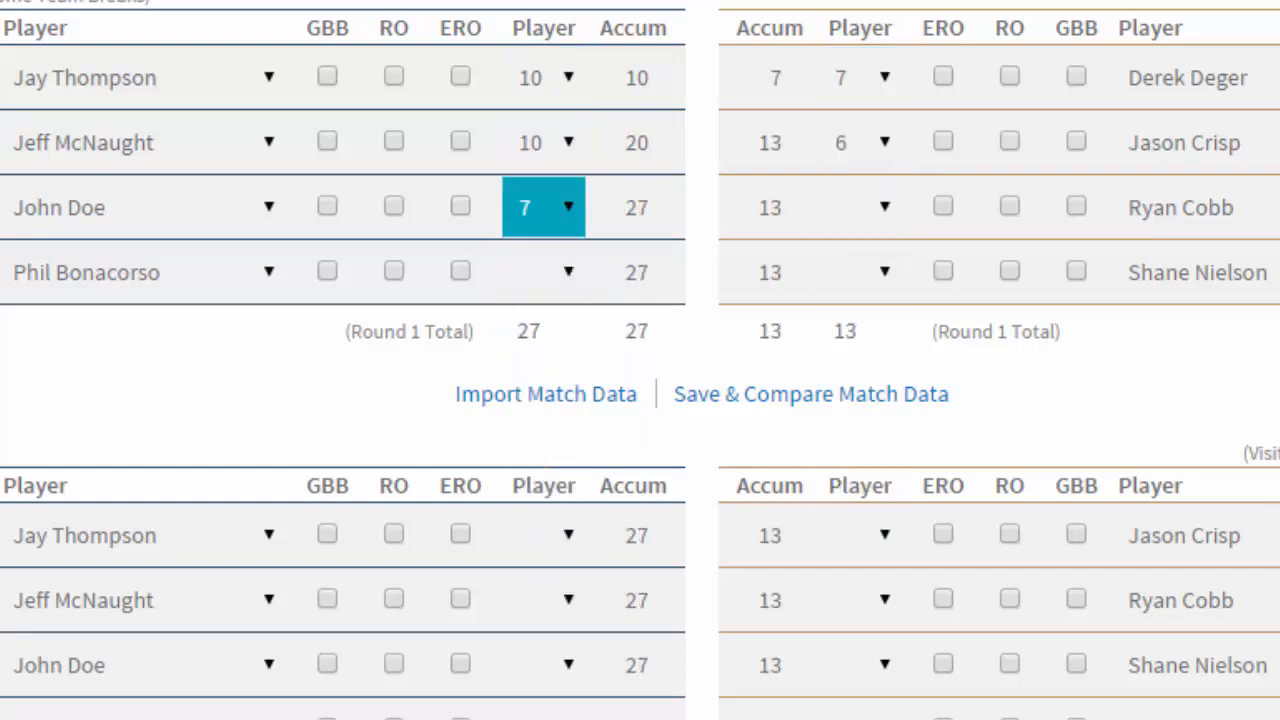
pyautogui.click(860, 207)
pyautogui.click(846, 284)
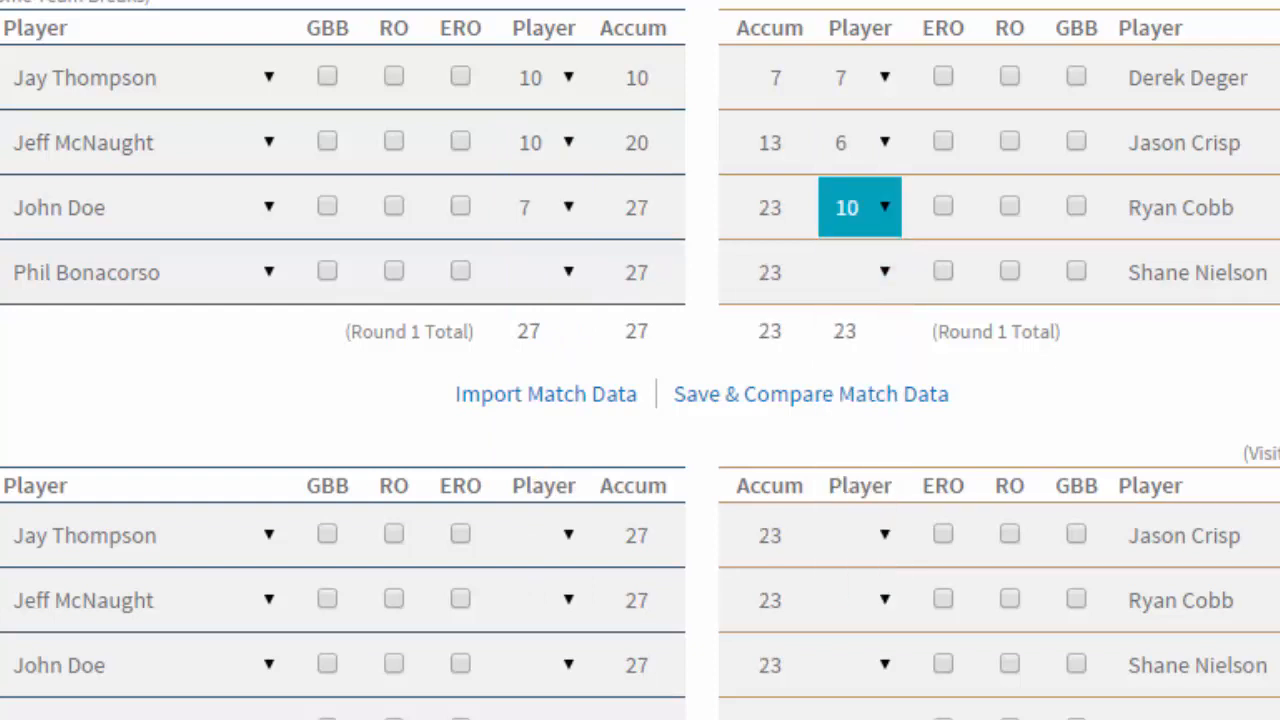
pyautogui.click(543, 272)
pyautogui.click(526, 469)
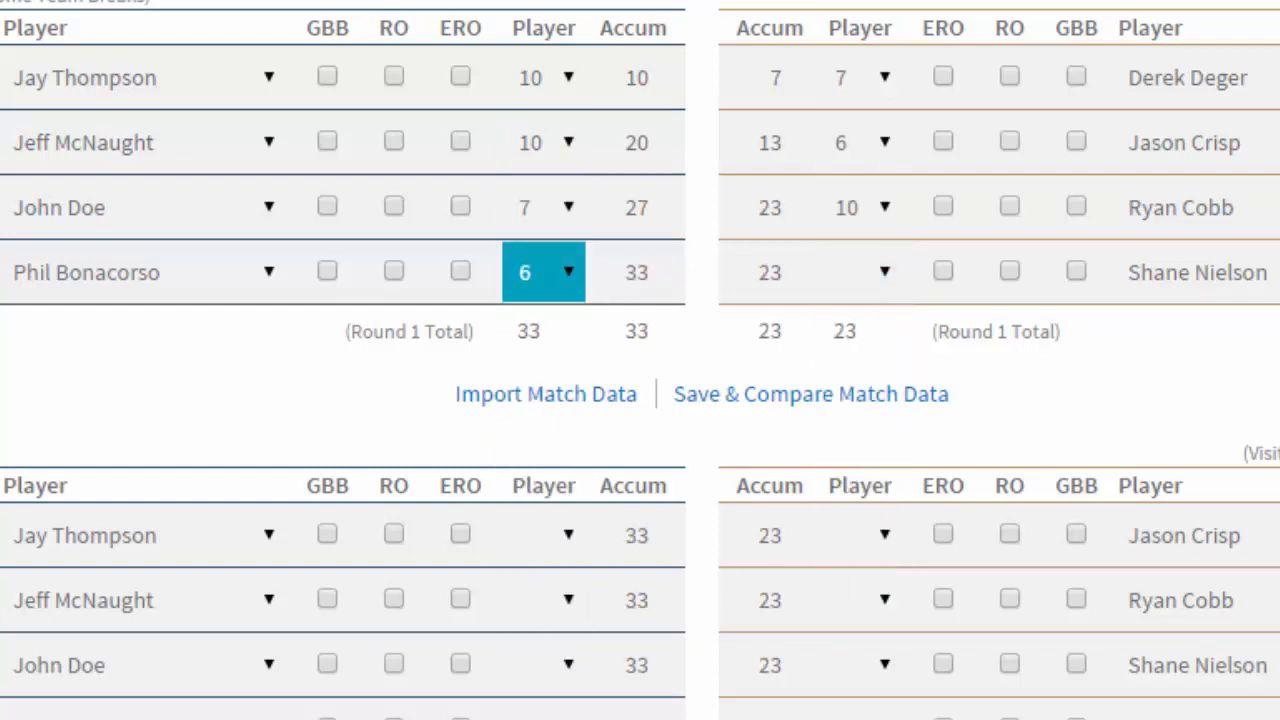
pyautogui.click(860, 272)
pyautogui.click(846, 349)
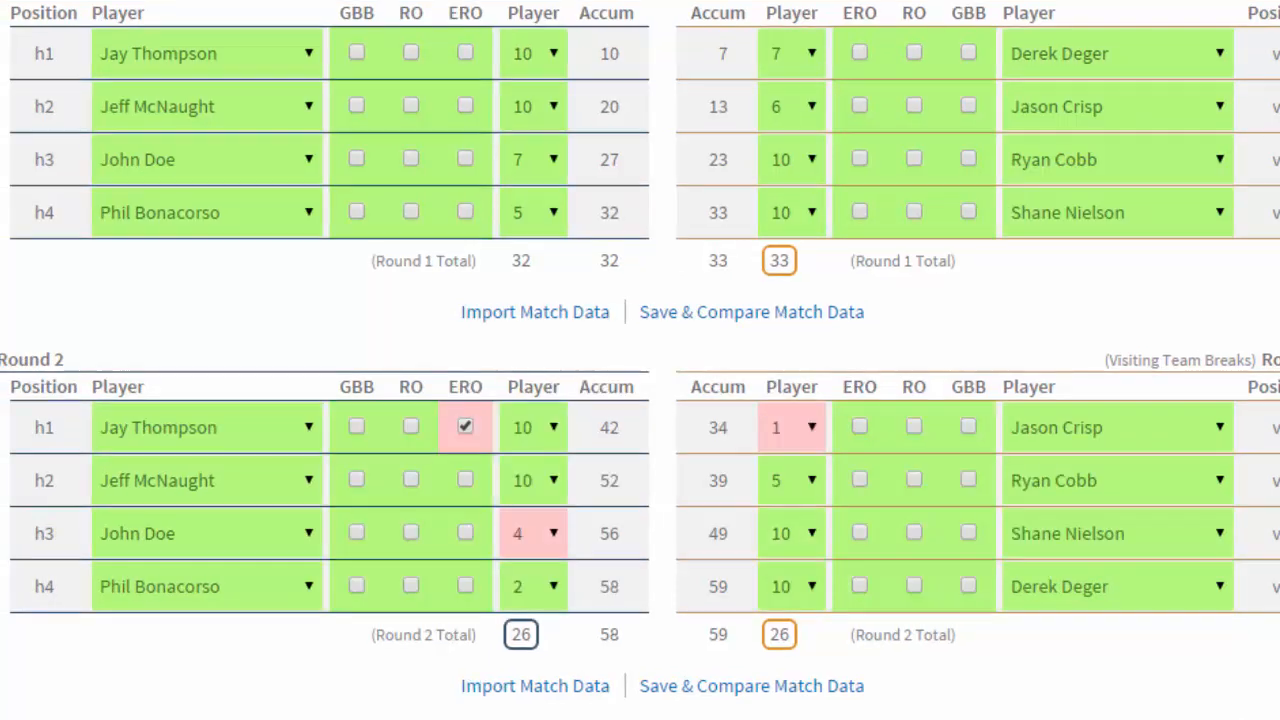
# Correct the mismatched Round 2 scores, setting the first visitor's score to 0 and changing the third home player's score.
pyautogui.click(794, 428)
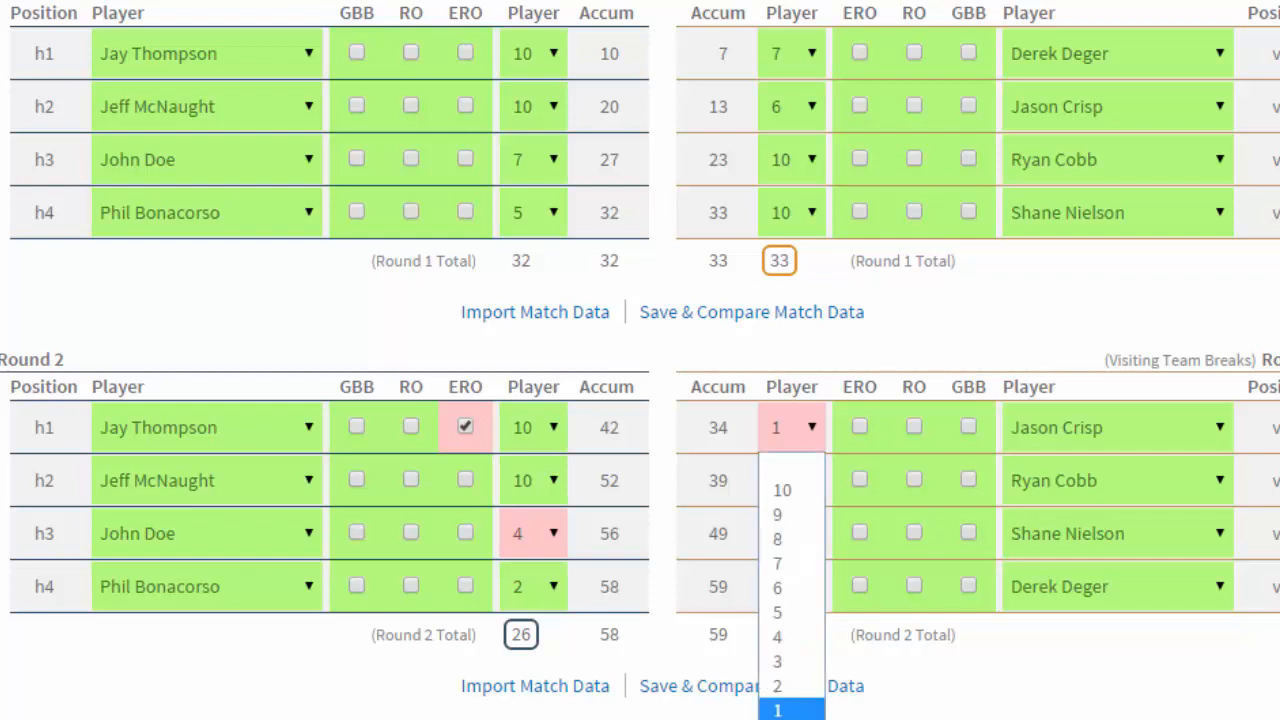
pyautogui.click(785, 719)
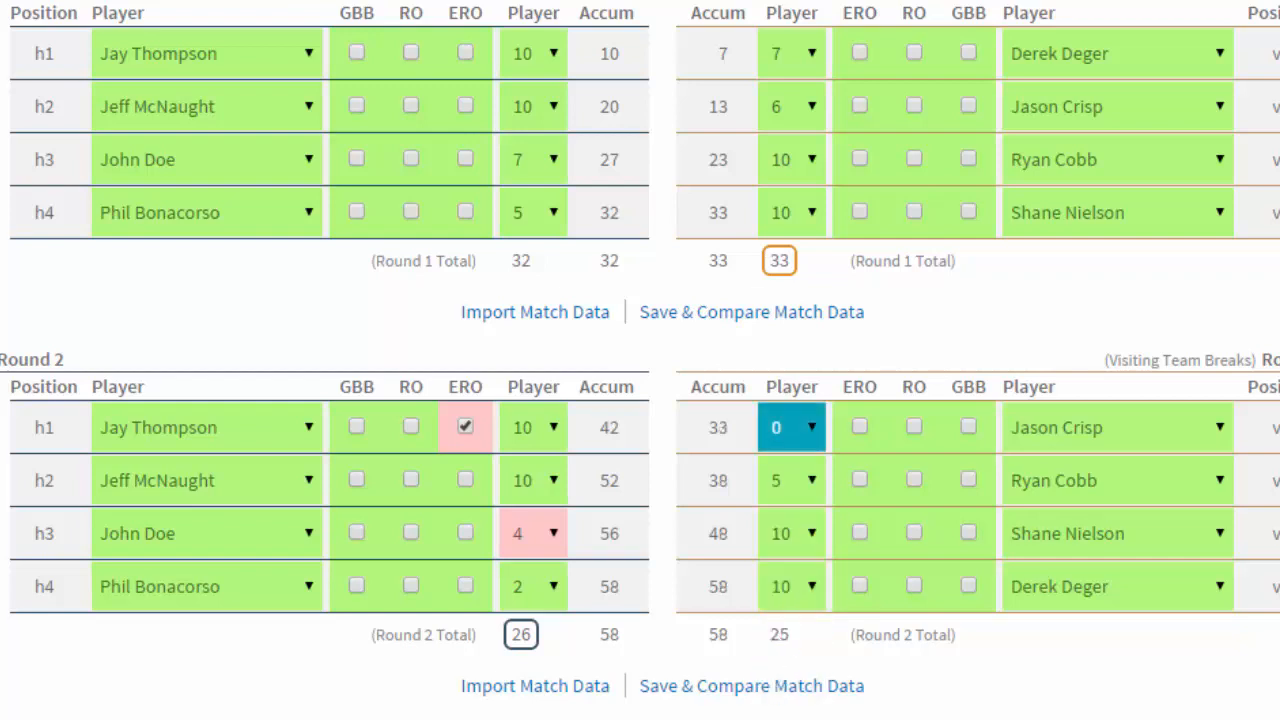
pyautogui.click(536, 533)
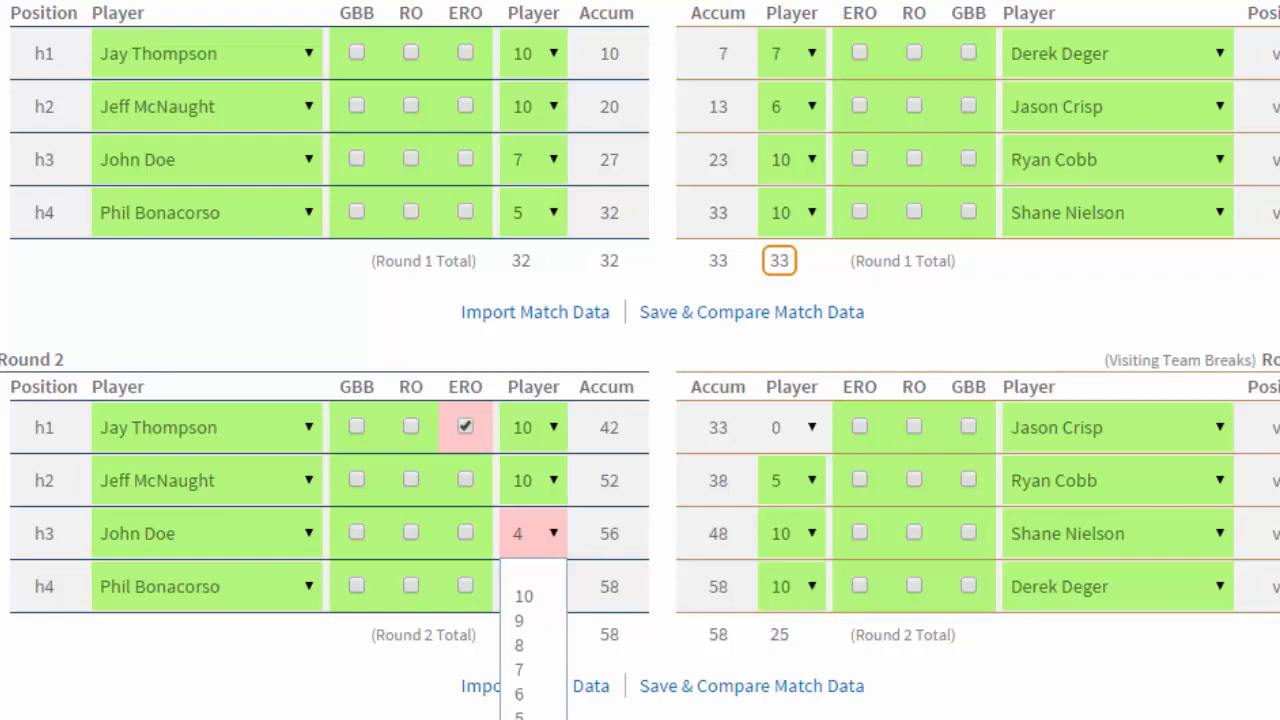
pyautogui.click(530, 719)
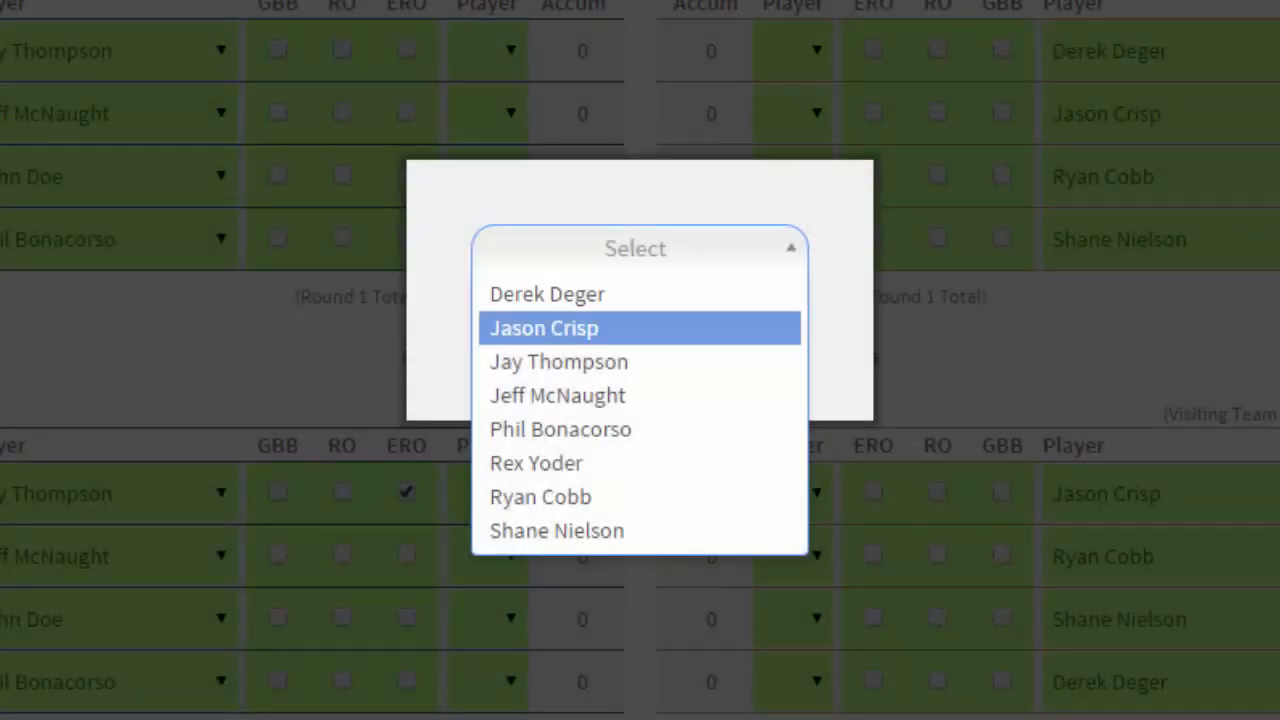
# Select the second player in the dialog's player list and submit the selection.
pyautogui.click(696, 316)
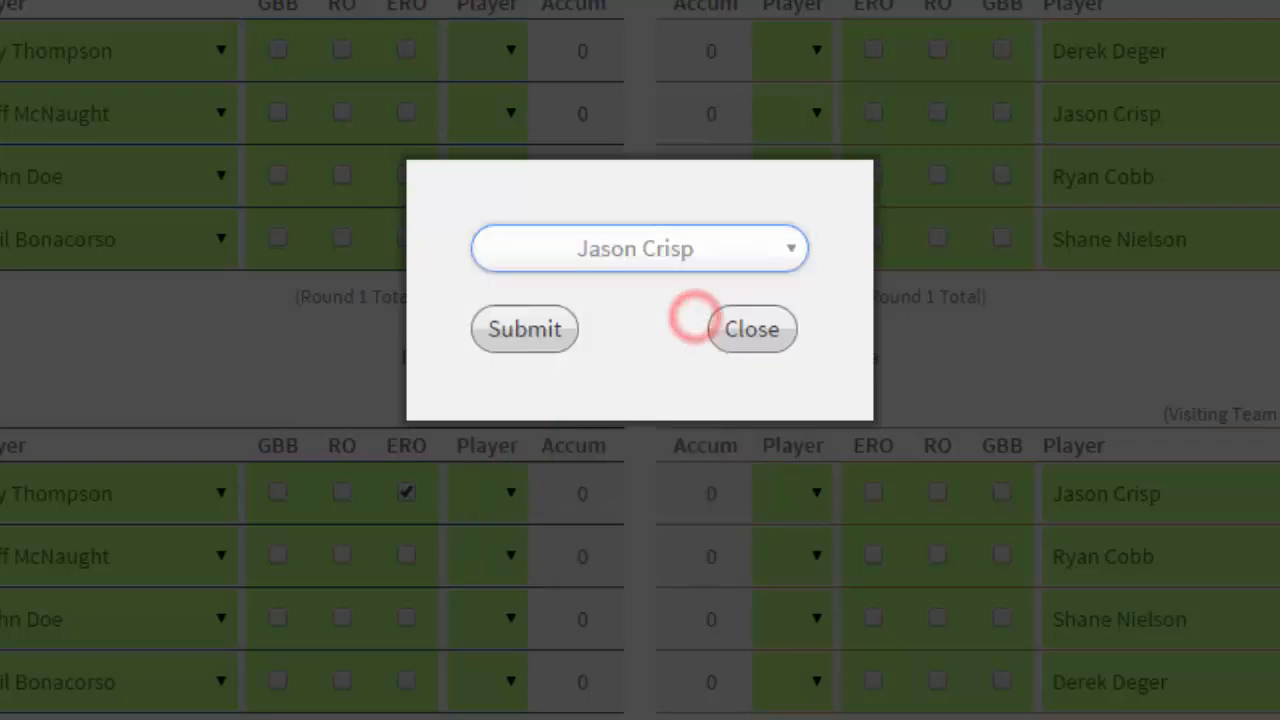
pyautogui.click(553, 330)
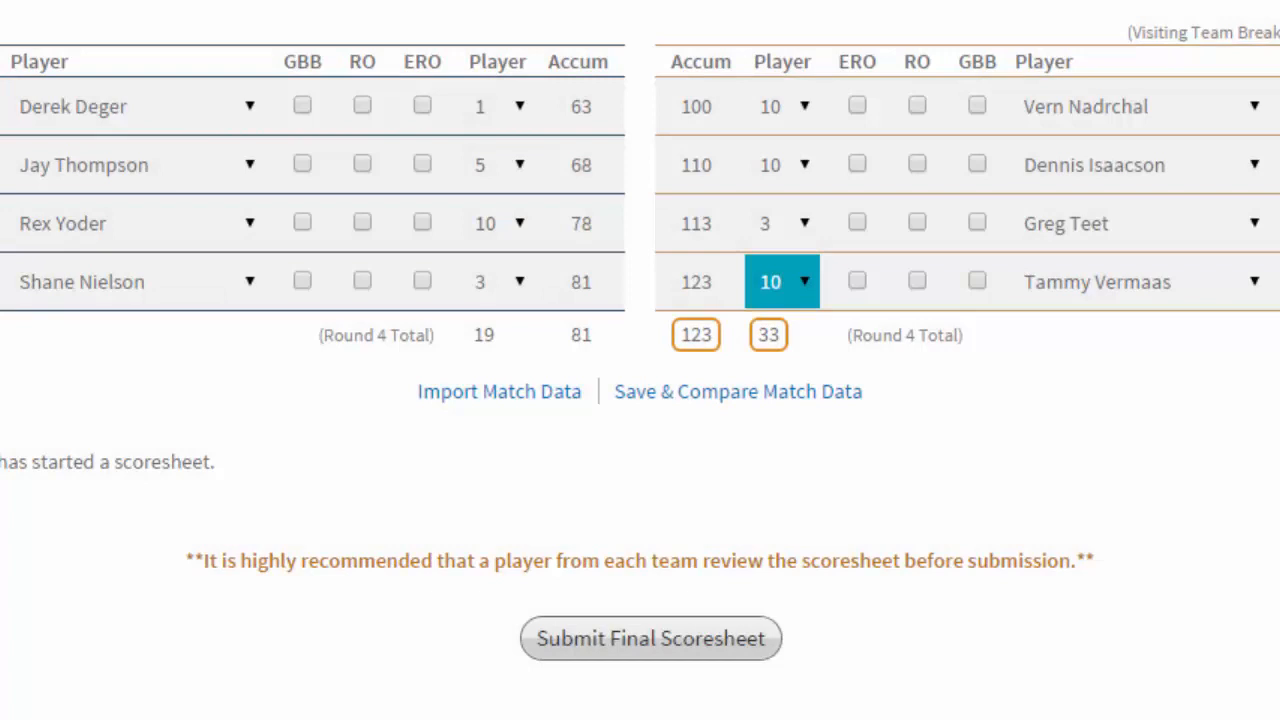
# Submit the final scoresheet, then review the posted lineup statistics and the scores of all four rounds.
pyautogui.click(634, 643)
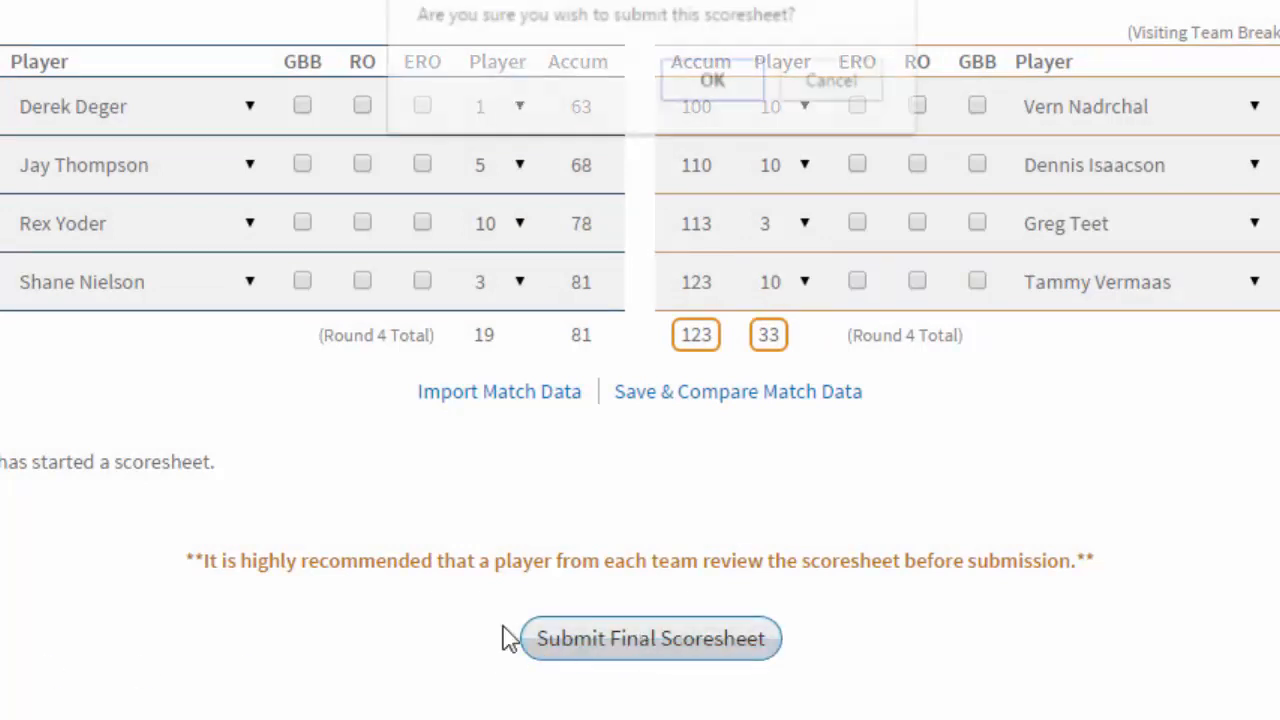
pyautogui.click(720, 90)
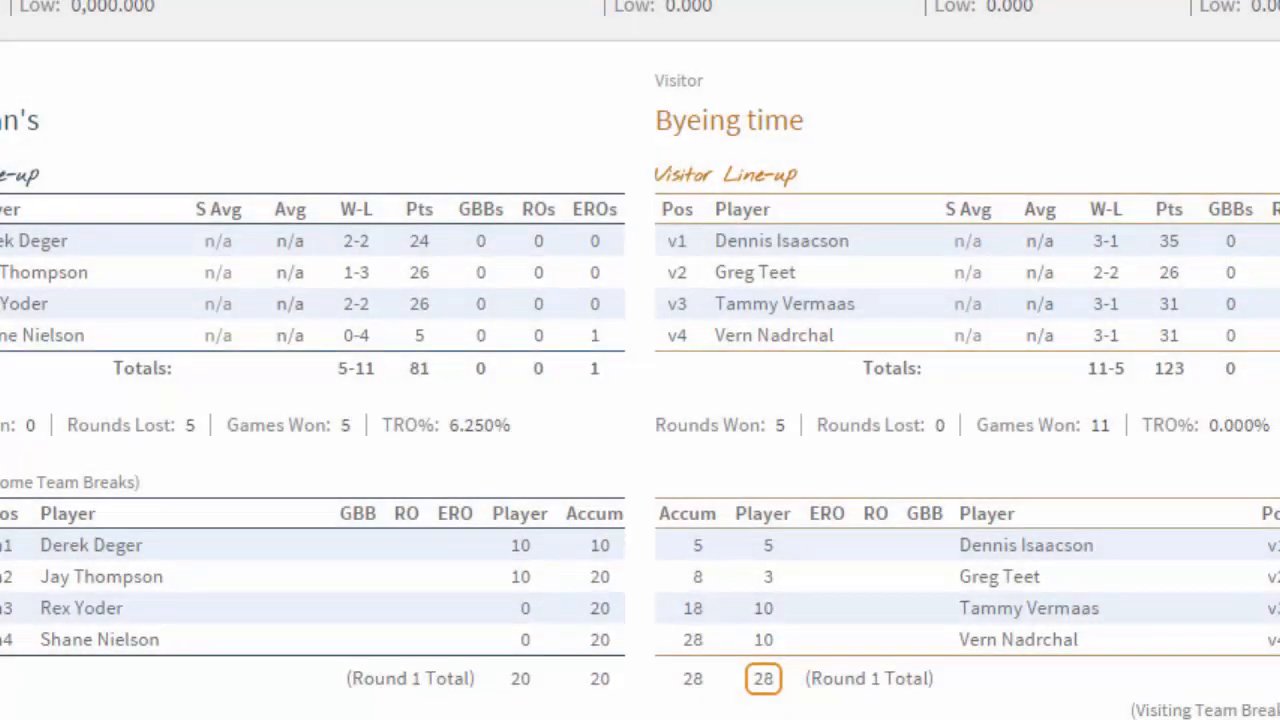
pyautogui.scroll(-1, 640, 360)
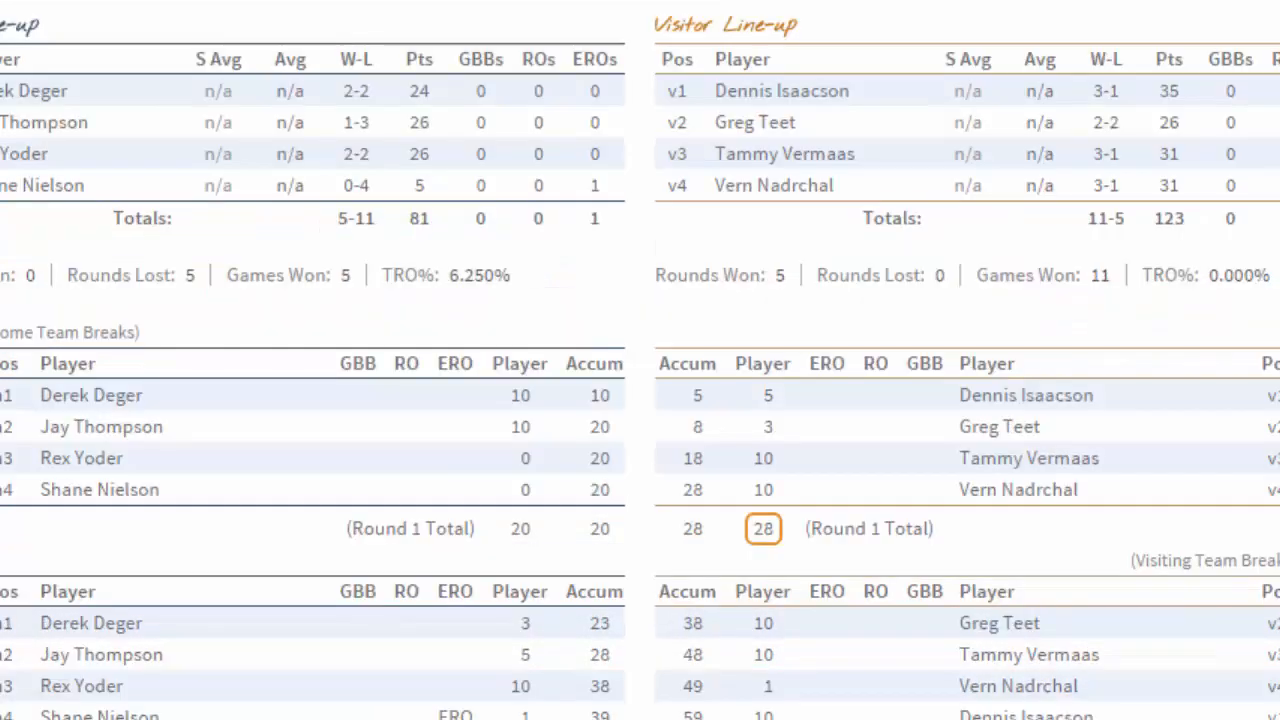
pyautogui.scroll(1, 640, 360)
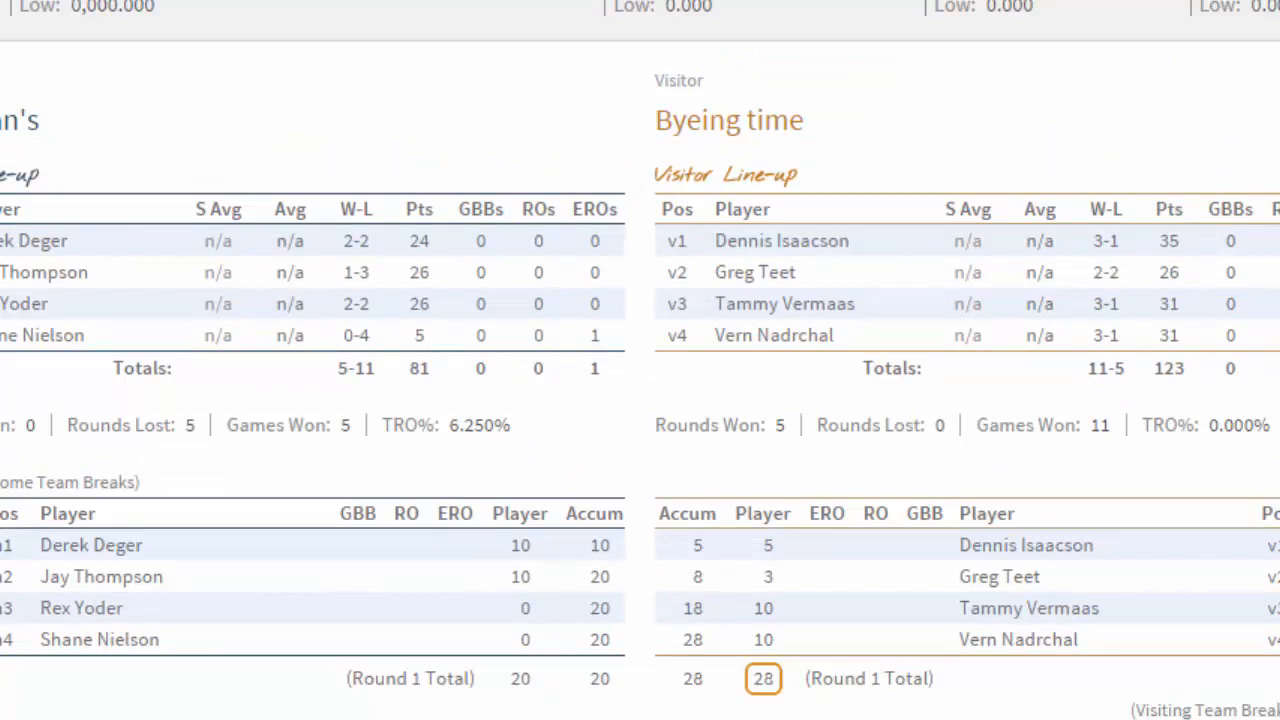
pyautogui.scroll(-2, 640, 360)
pyautogui.scroll(-2, 640, 360)
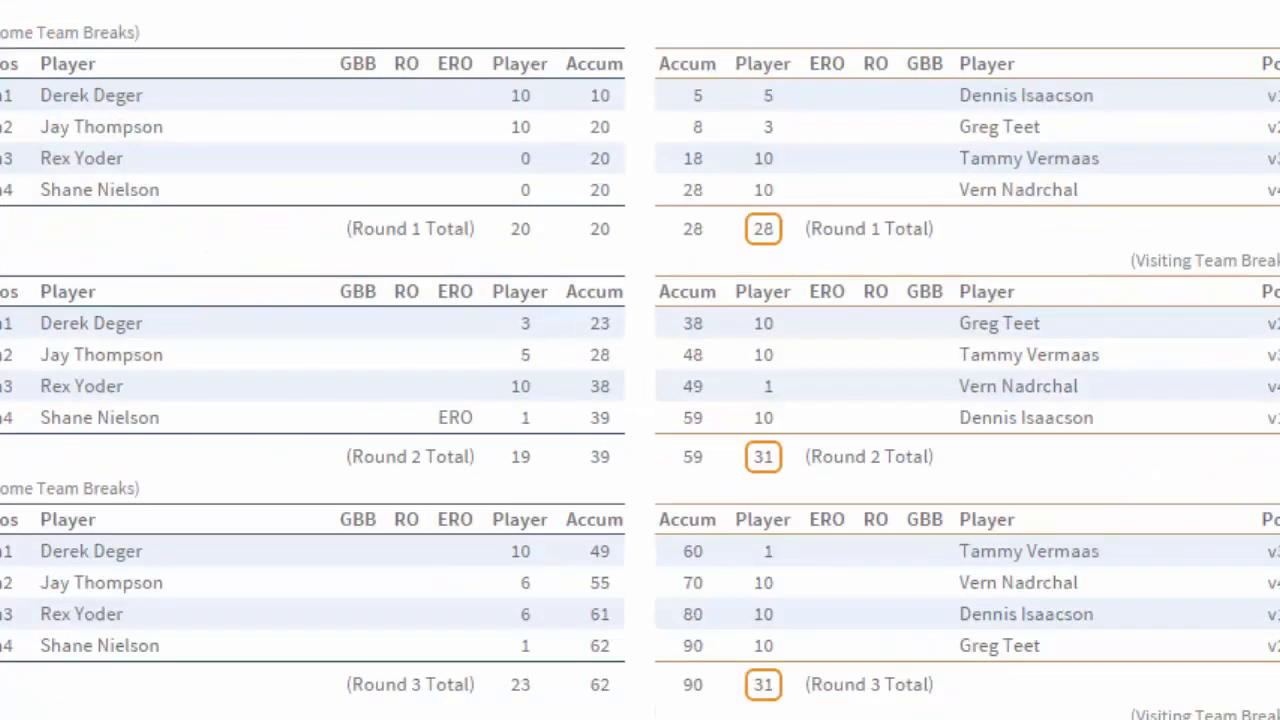
pyautogui.scroll(-1, 640, 360)
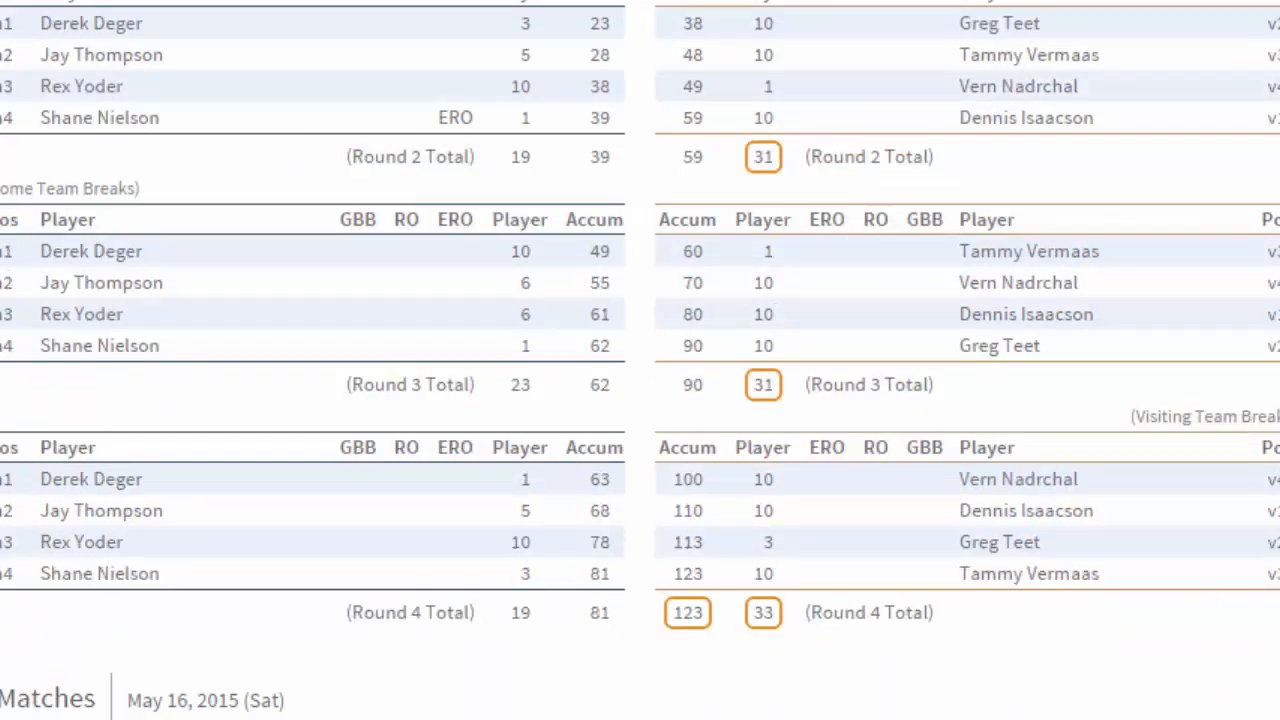
pyautogui.scroll(-1, 640, 360)
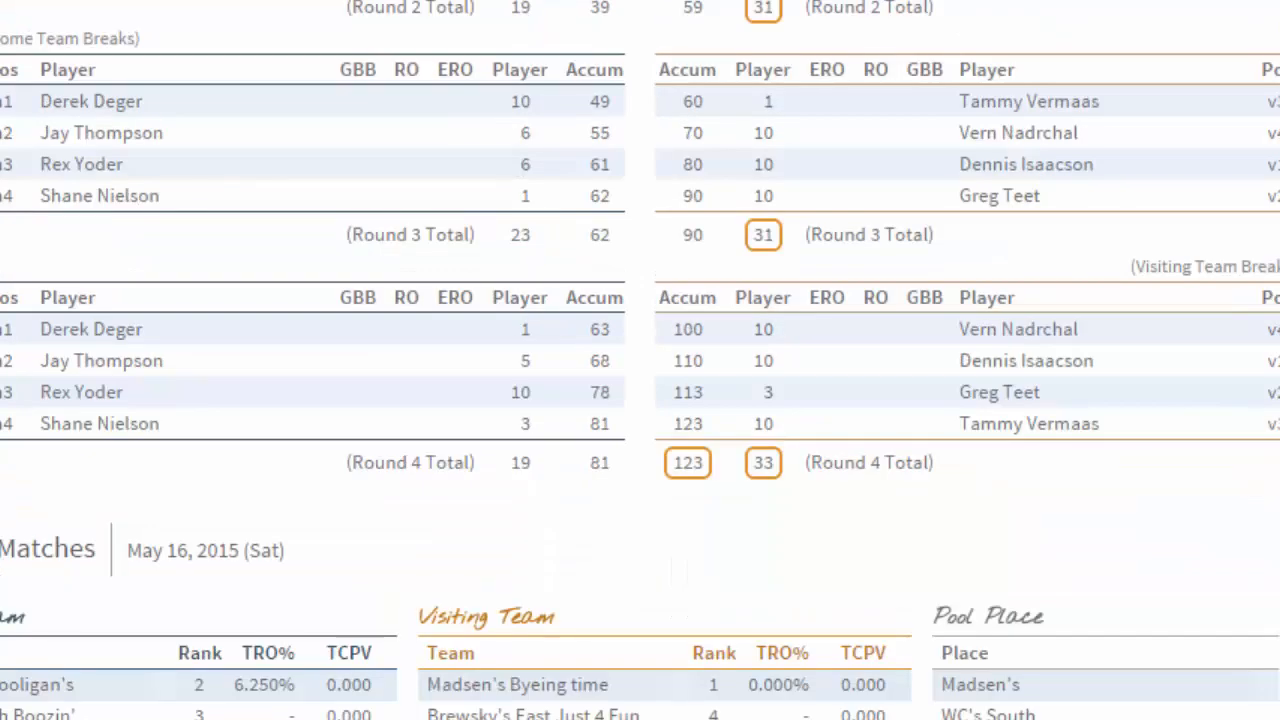